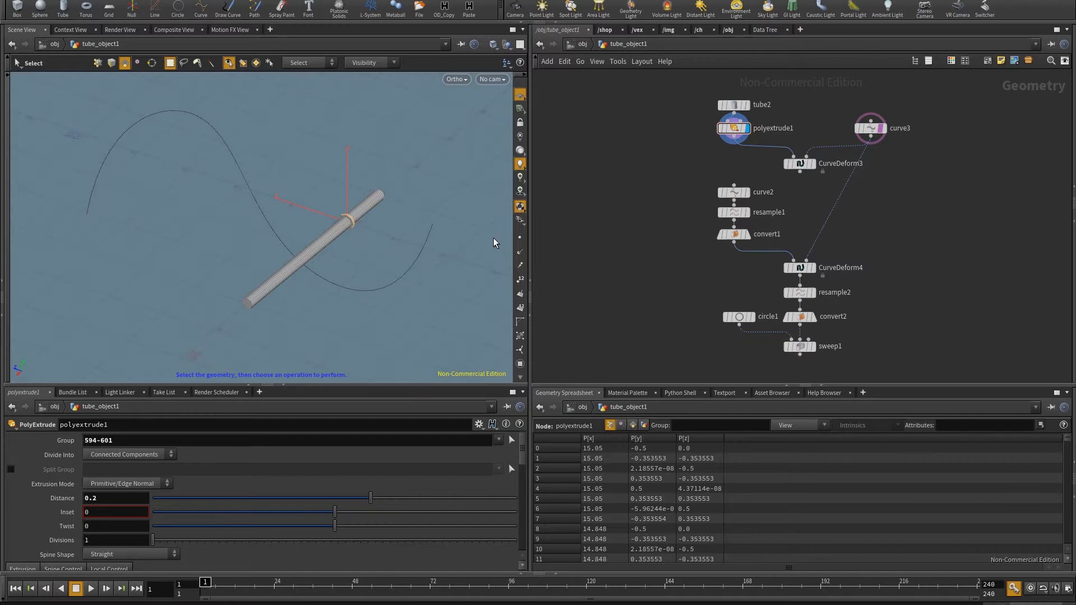
Examine the extruded tube and the curve from several angles, and the CurveDeform3 branch of the node network.
key("Escape")
left_click_drag(331, 237, 303, 221)
left_click_drag(421, 197, 165, 204)
key("s")
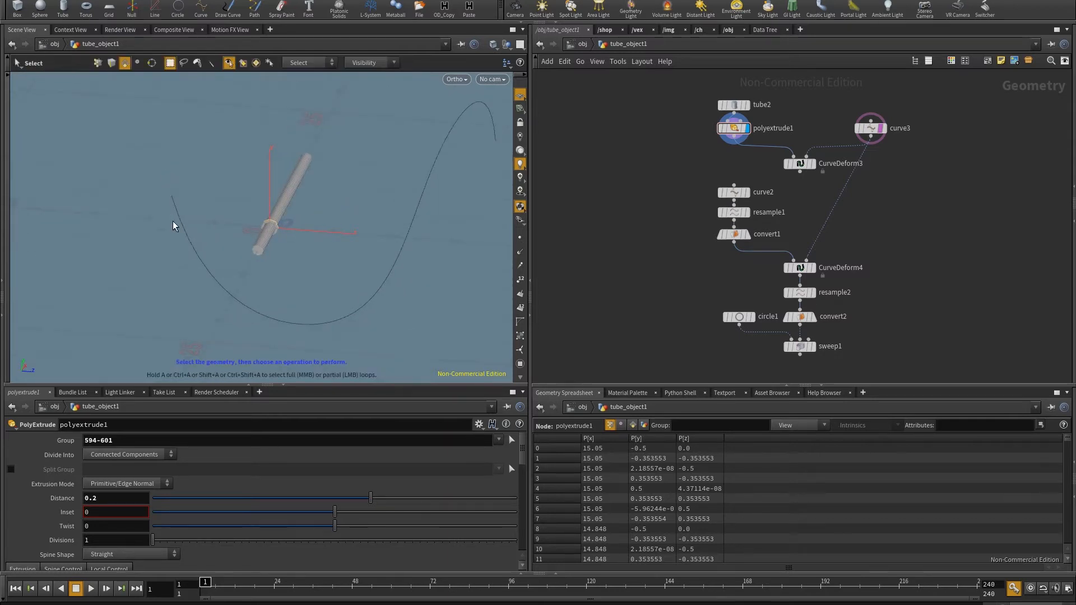
left_click_drag(265, 204, 230, 196, "alt")
right_click_drag(230, 197, 263, 236, "alt")
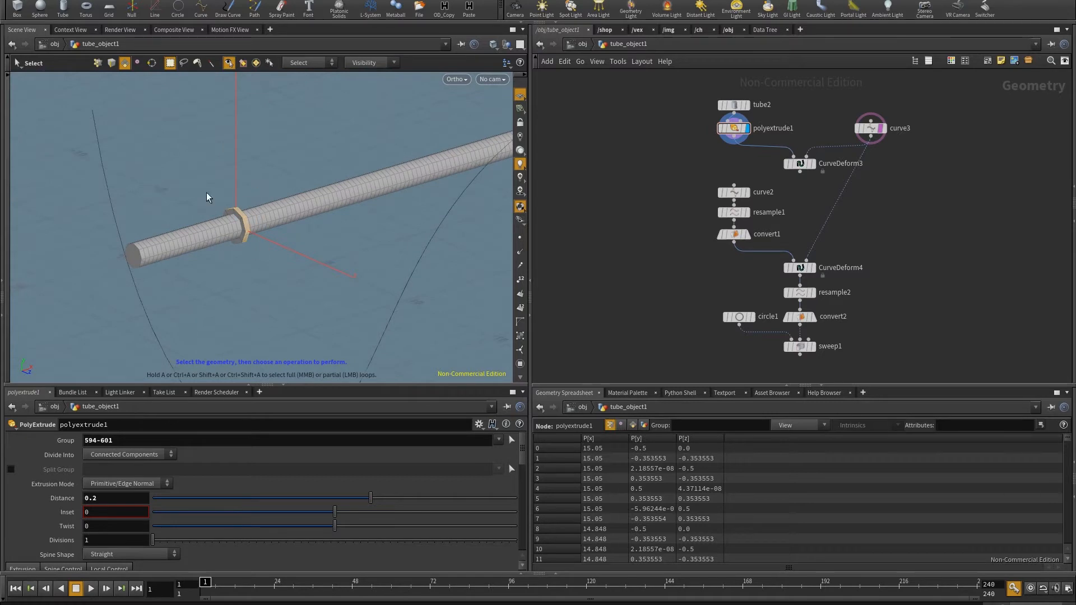
left_click_drag(242, 263, 377, 234, "alt")
scroll(817, 207, "up", 7)
middle_click_drag(822, 166, 891, 299)
scroll(892, 298, "down", 2)
middle_click_drag(870, 259, 850, 297)
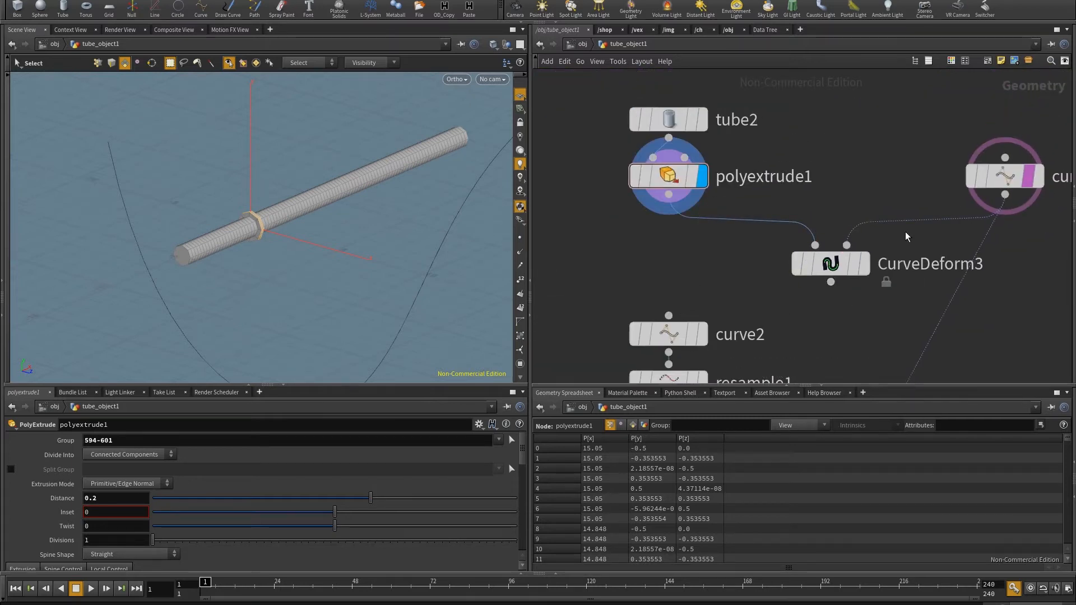
middle_click_drag(848, 226, 830, 218)
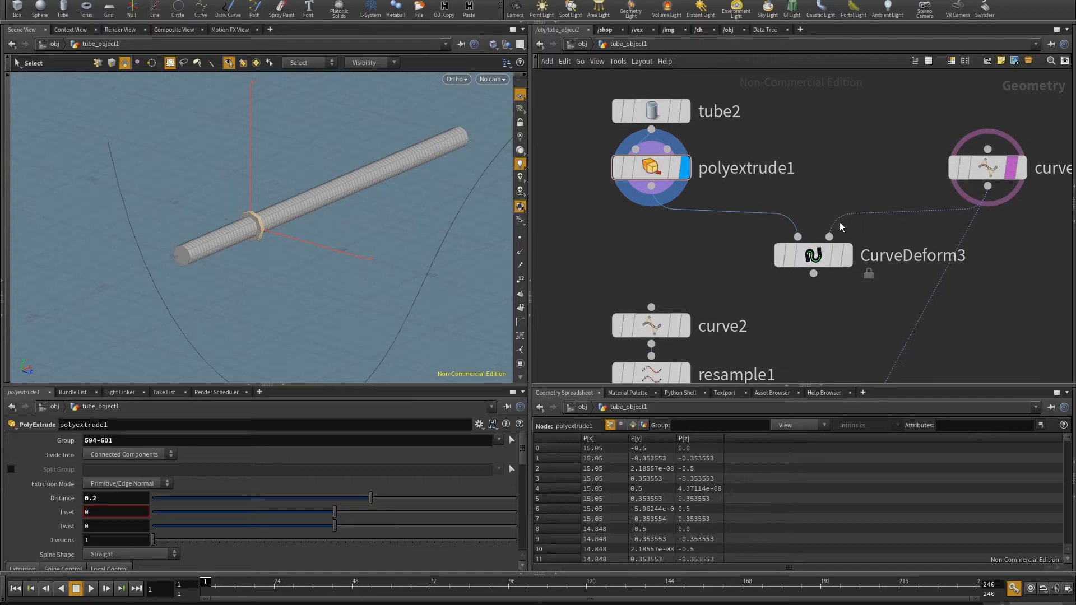
Display the CurveDeform3 result in the viewport together with the curve3 guide curve.
left_click(845, 255)
key("Escape")
right_click_drag(420, 286, 354, 264, "alt")
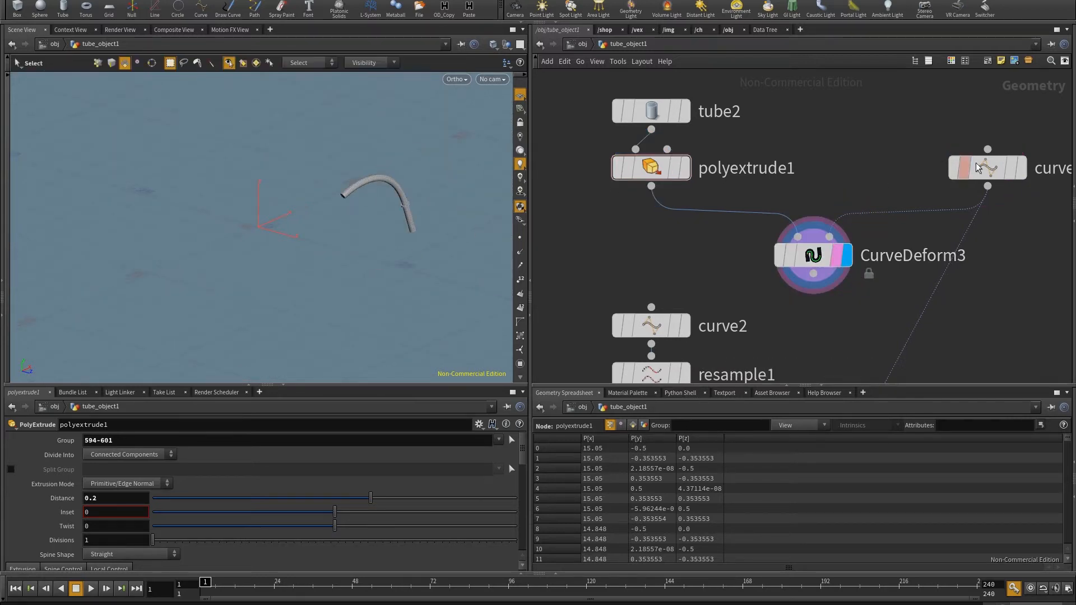
left_click(1011, 170)
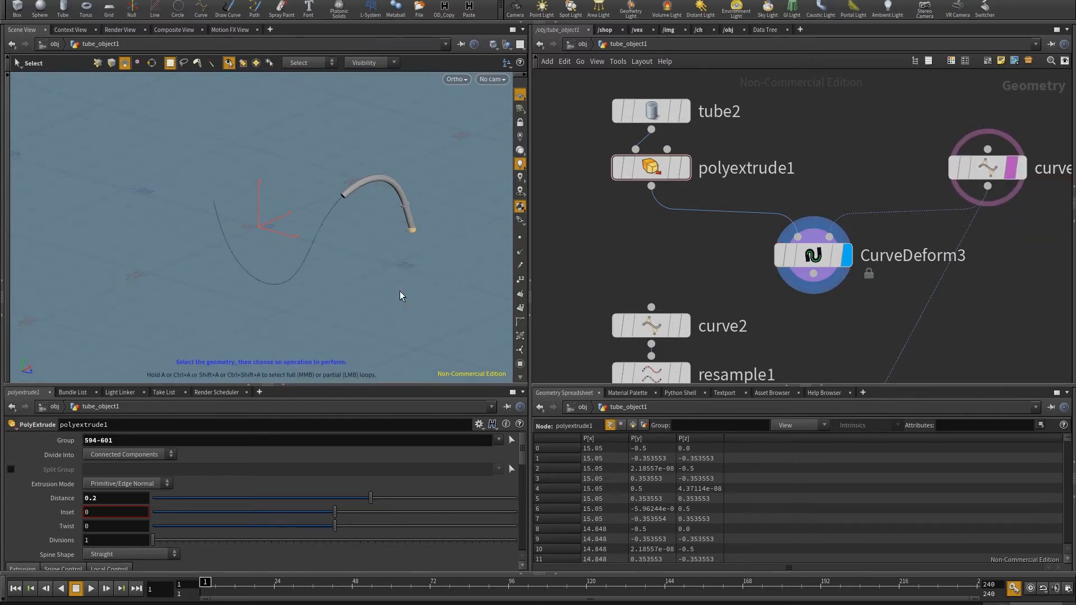
key("Escape")
left_click_drag(409, 291, 434, 223)
middle_click_drag(434, 223, 429, 221, "alt")
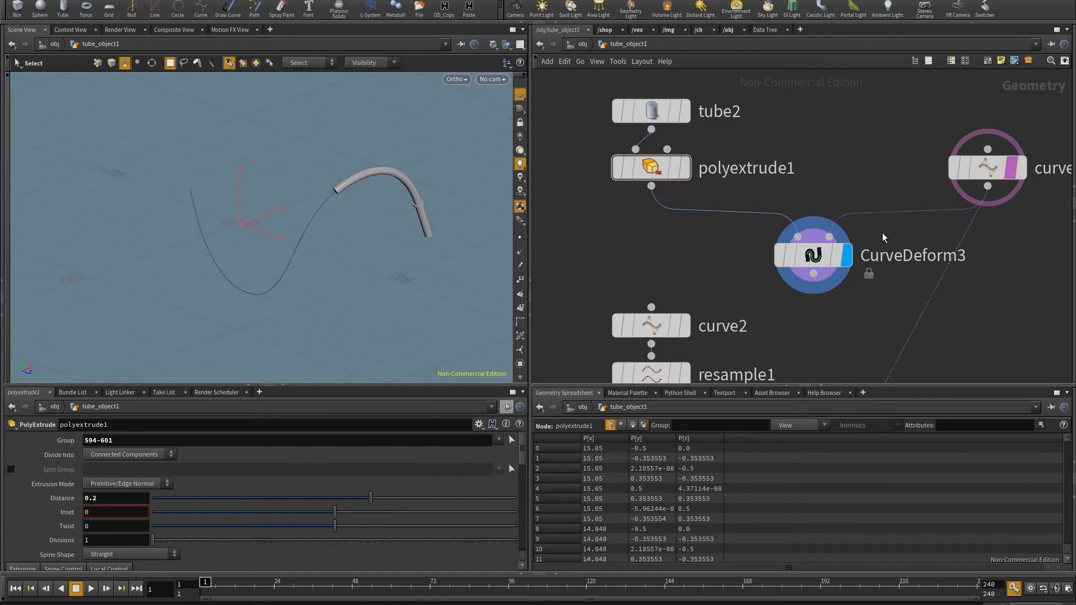
Compare the undeformed polyextrude1 tube with the CurveDeform3 result and inspect CurveDeform3's Axis setting.
left_click(823, 256)
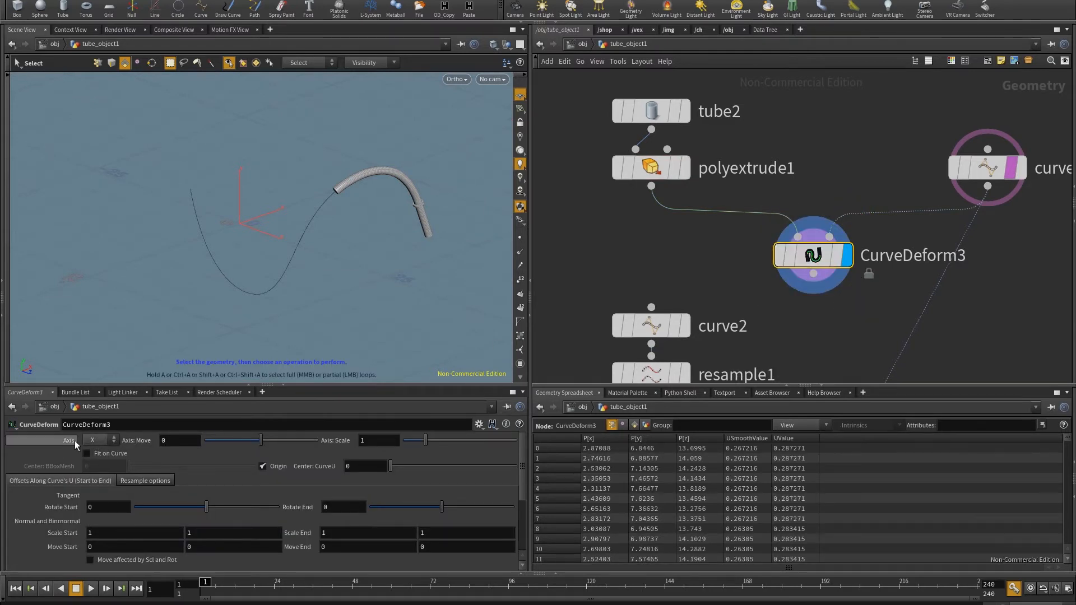
left_click(690, 132)
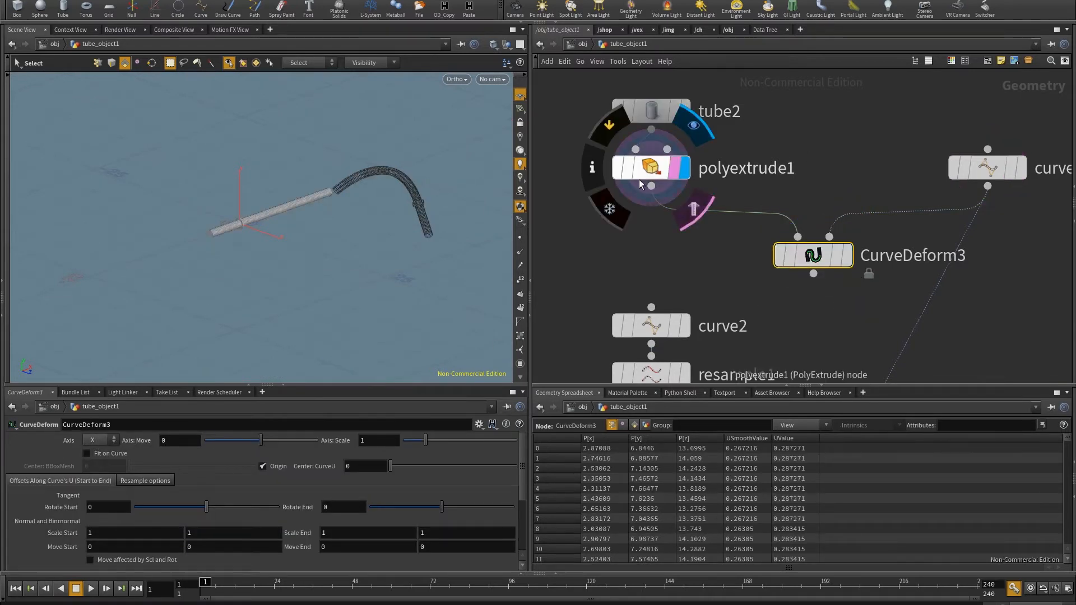
left_click_drag(228, 229, 128, 242, "alt")
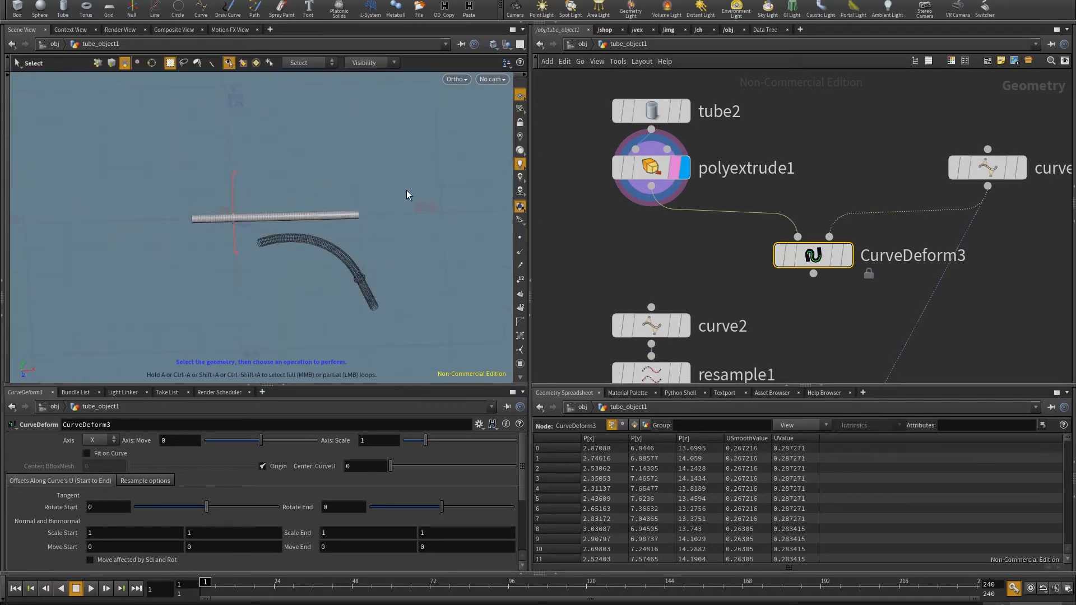
left_click(846, 250)
left_click_drag(244, 313, 262, 301, "alt")
left_click(104, 437)
left_click(51, 440)
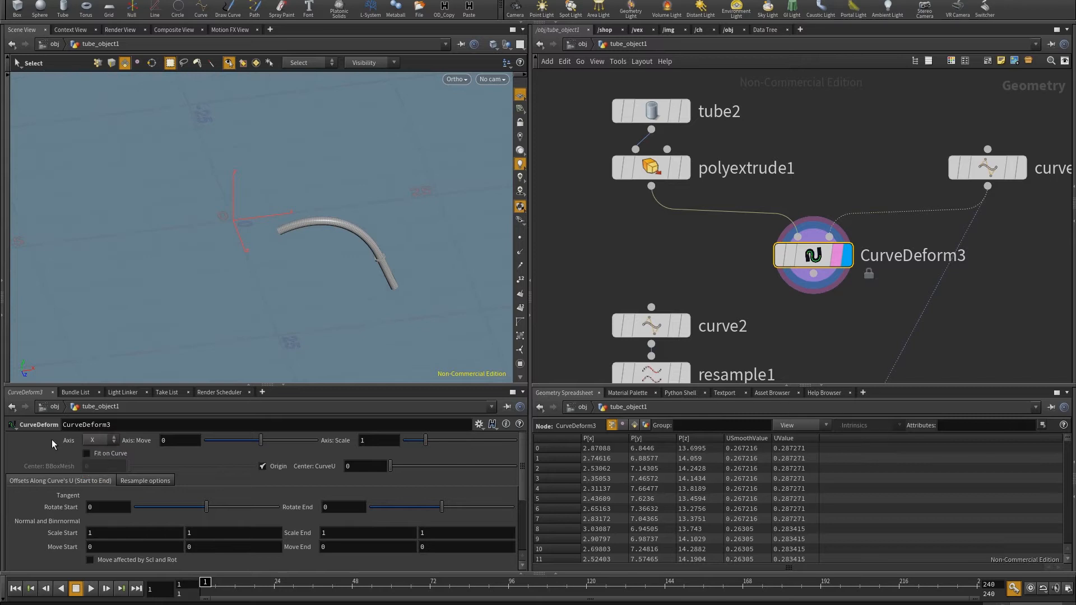
left_click_drag(334, 227, 297, 199, "alt")
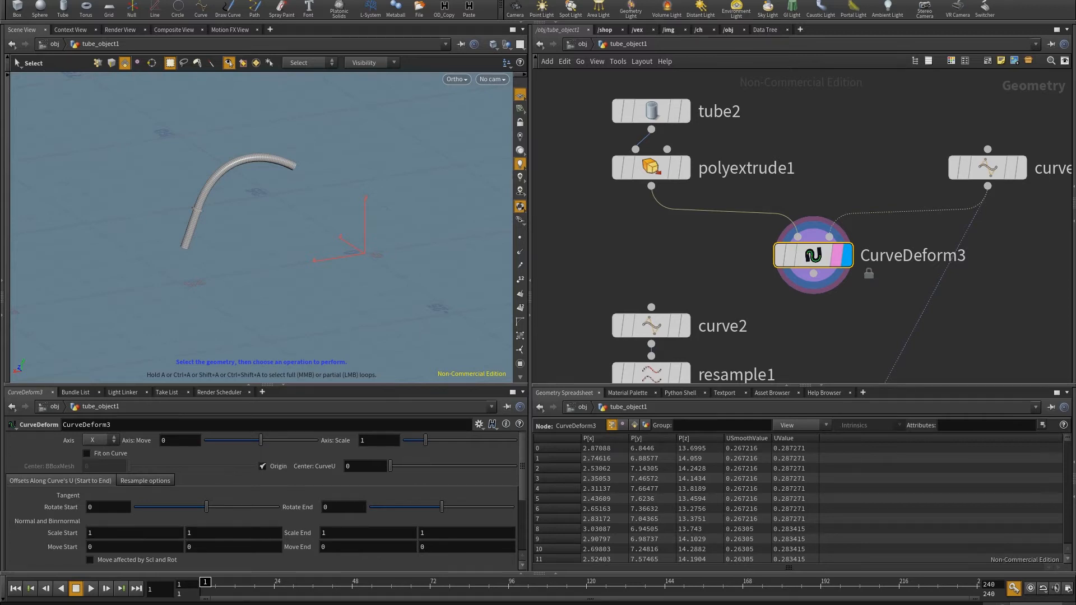
Switch to the painting app and draw a short line labelled Mesh above a longer line labelled Curve.
key("alt+Tab")
left_click_drag(122, 174, 236, 175)
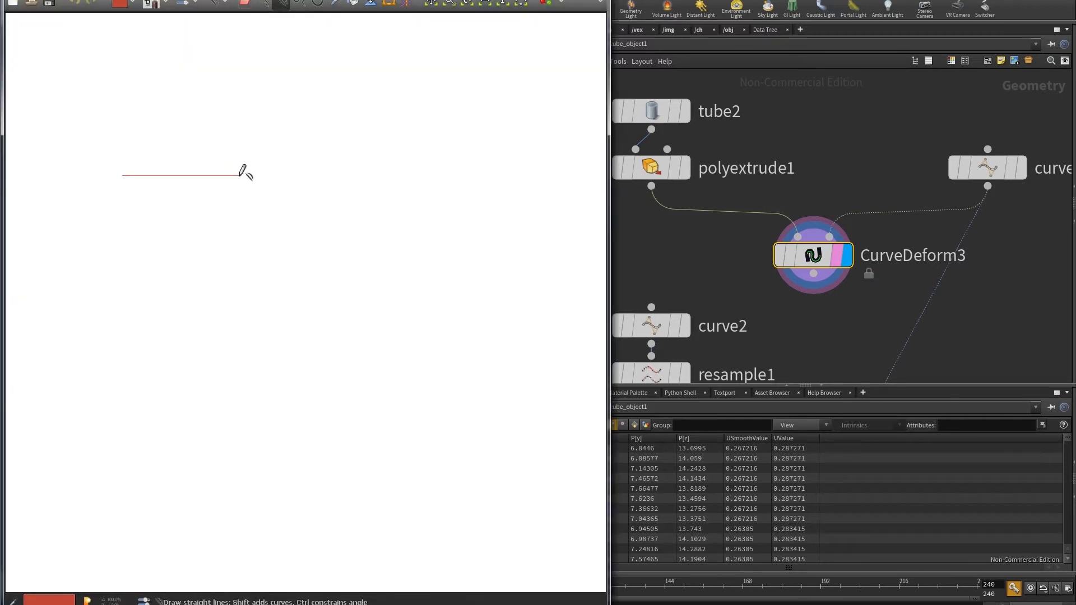
left_click_drag(84, 284, 403, 283, "shift")
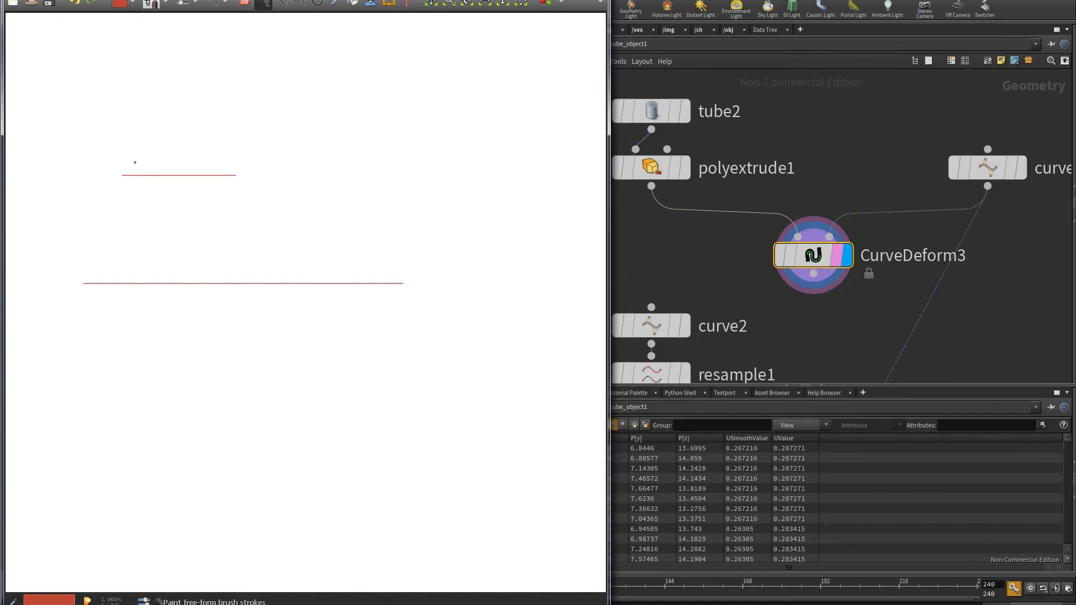
left_click_drag(143, 138, 179, 151)
left_click_drag(195, 135, 204, 156)
left_click_drag(190, 258, 236, 259)
mouse_move(248, 258)
left_mouse_down()
mouse_move(245, 270)
mouse_move(263, 271)
left_mouse_up()
Mark a point on each line, label the Mesh line's ends 0 and 1, and check the deformed tube in Houdini.
key("ctrl+z")
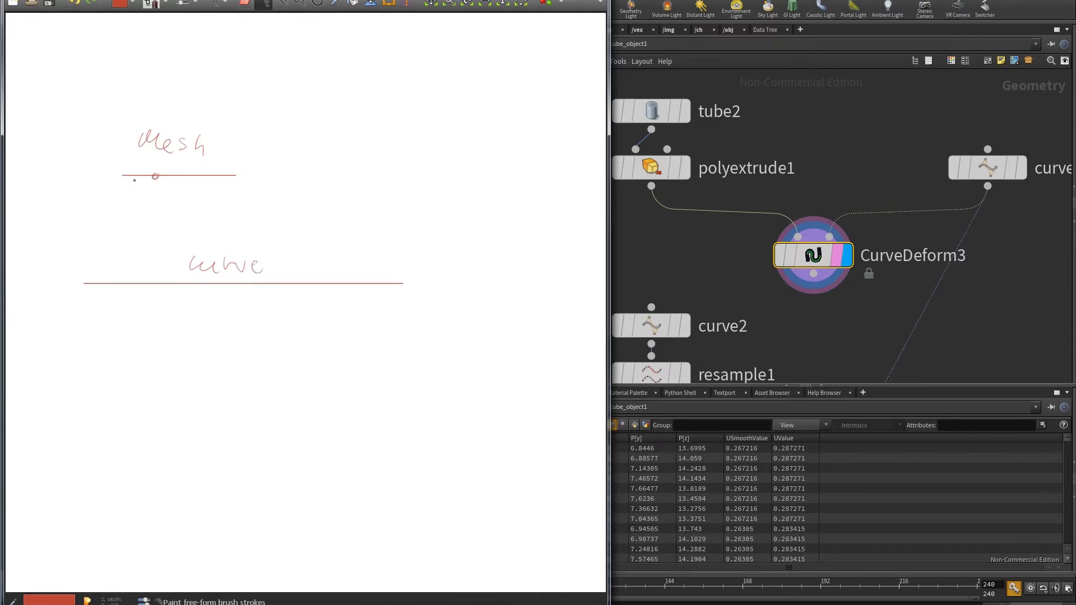
left_click(343, 284)
left_click_drag(112, 190, 116, 184)
key("alt+Tab")
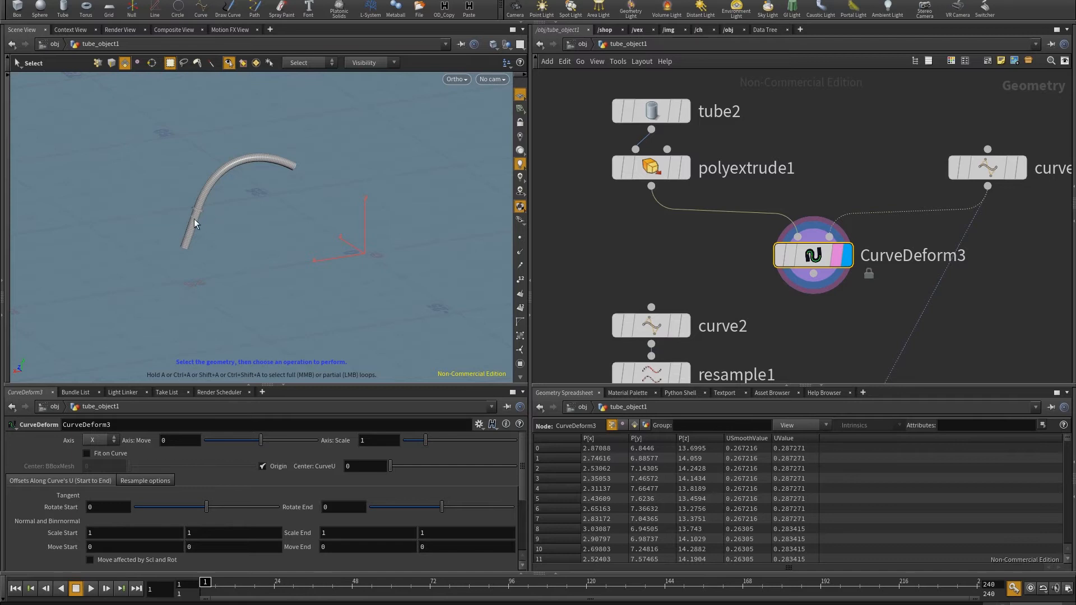
scroll(191, 220, "up", 4)
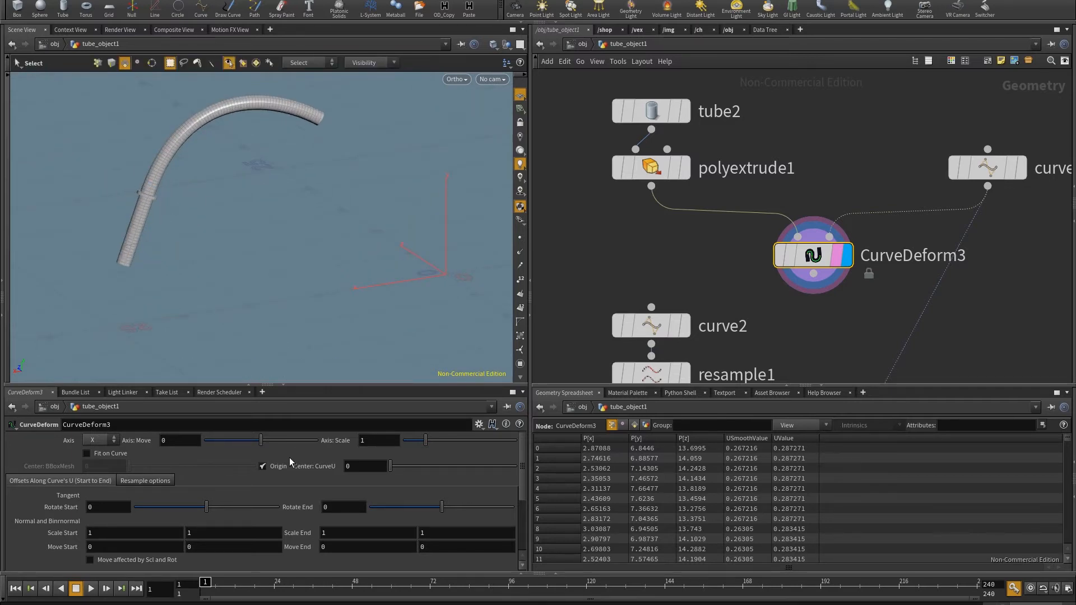
Back in the drawing, label the Curve line's ends 0 and 1, add a U, and connect the two marked points with a line.
key("alt+Tab")
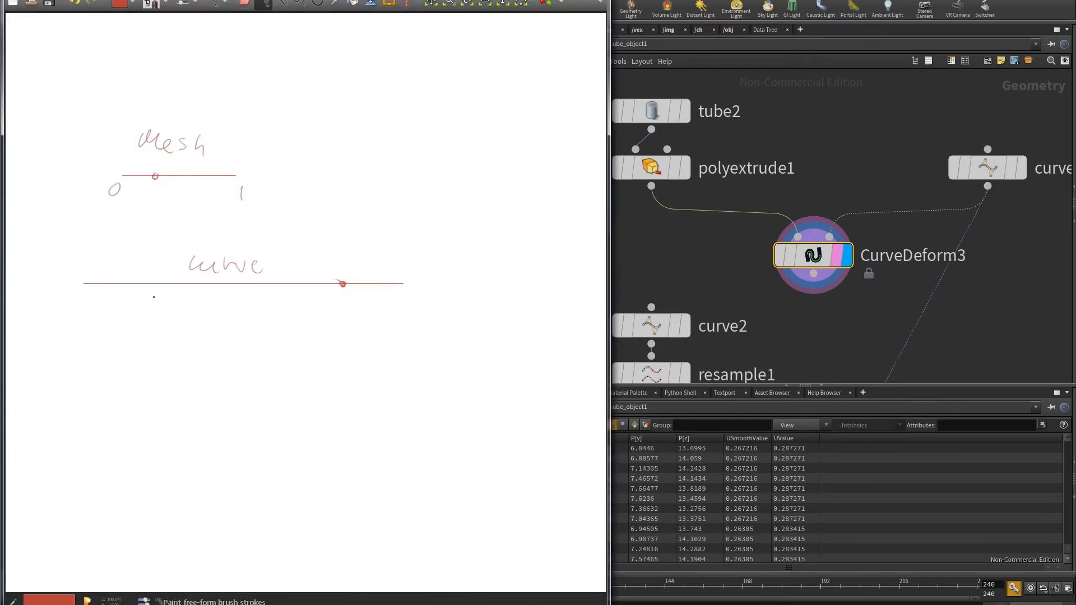
left_click_drag(66, 314, 70, 297)
left_click_drag(411, 296, 413, 312)
left_click_drag(293, 256, 302, 256)
left_click_drag(154, 176, 280, 247)
key("ctrl+z")
left_click_drag(155, 176, 340, 286, "shift")
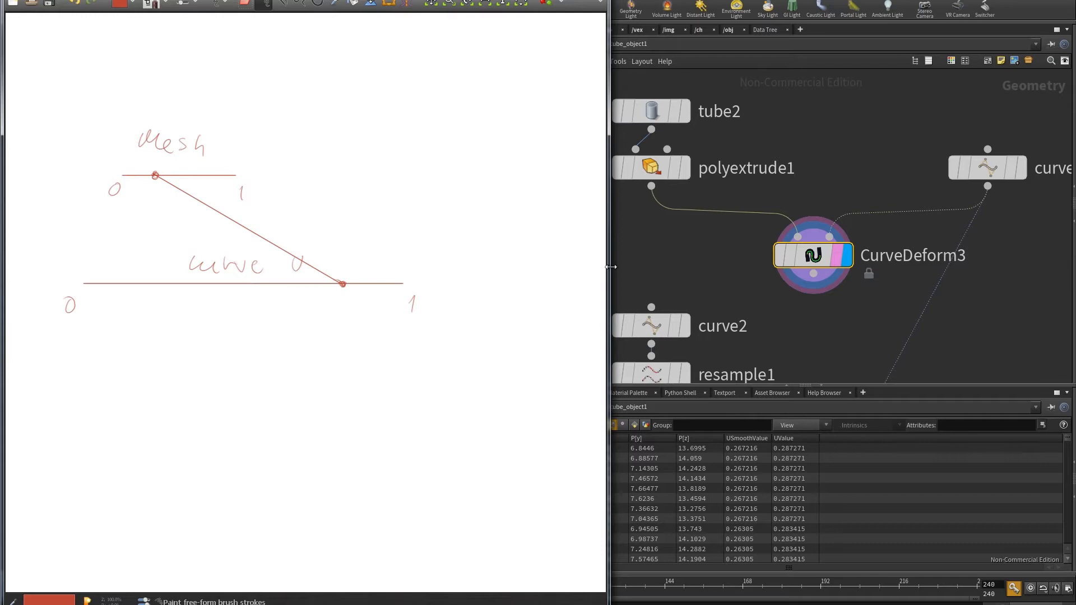
Switch back to Houdini and turn off the Origin option on CurveDeform3.
left_click(639, 268)
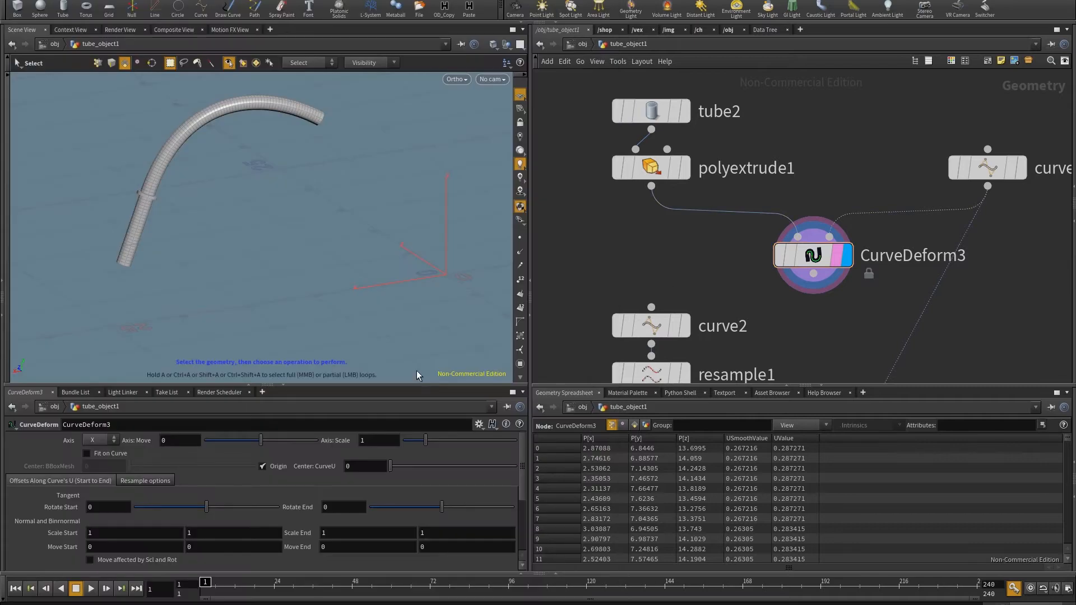
left_click(268, 468)
left_click_drag(168, 203, 198, 210, "alt")
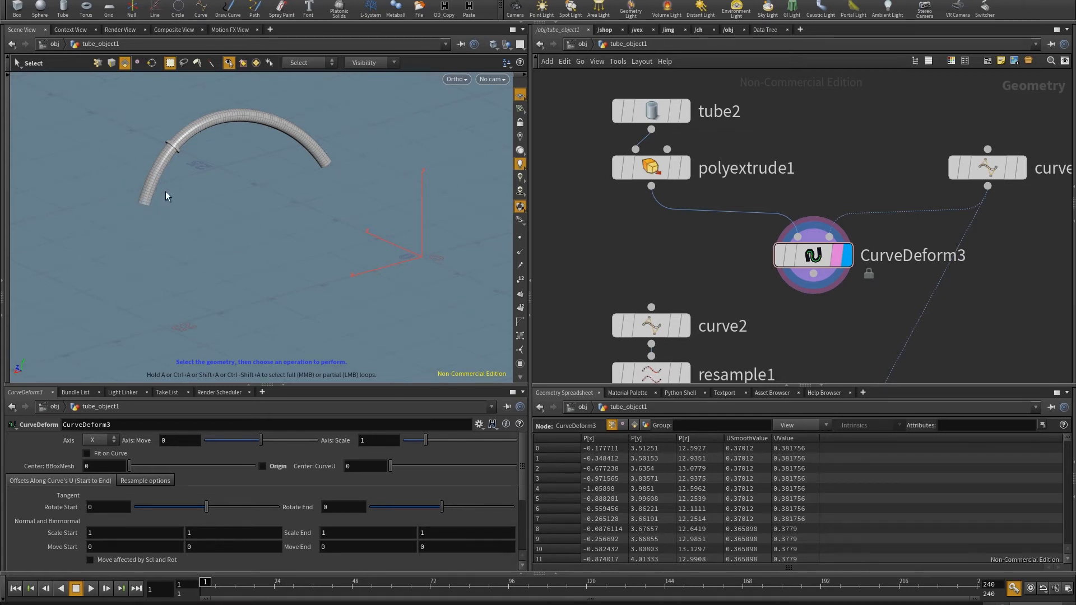
Display curve3 alone, return the display to CurveDeform3, and overlay curve3 to compare their start points.
left_click(1013, 169)
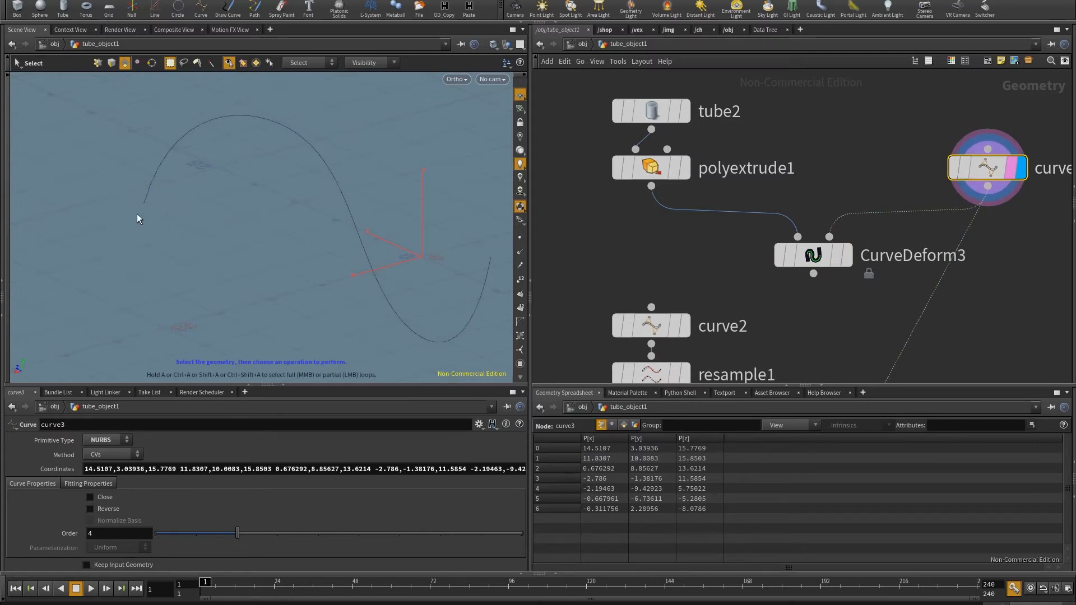
left_click(846, 256)
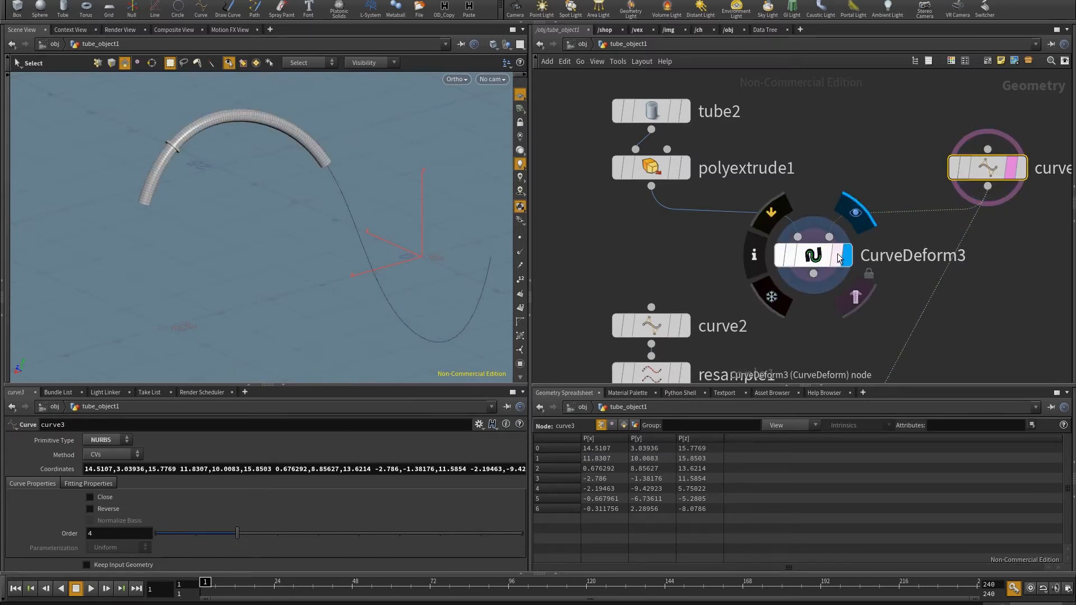
left_click(809, 299)
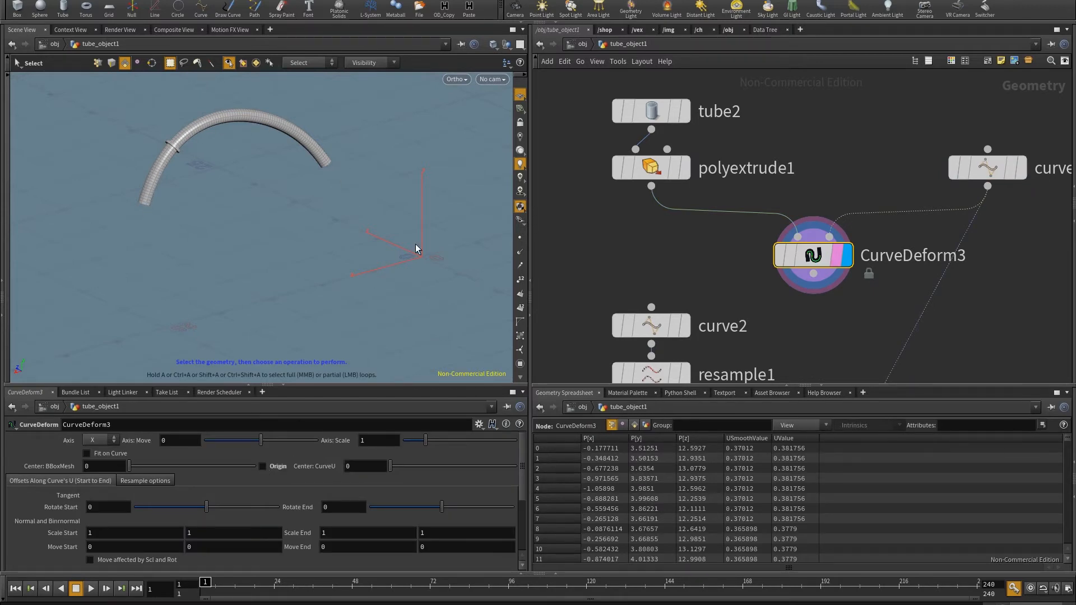
left_click(1011, 167)
middle_click_drag(355, 238, 344, 217)
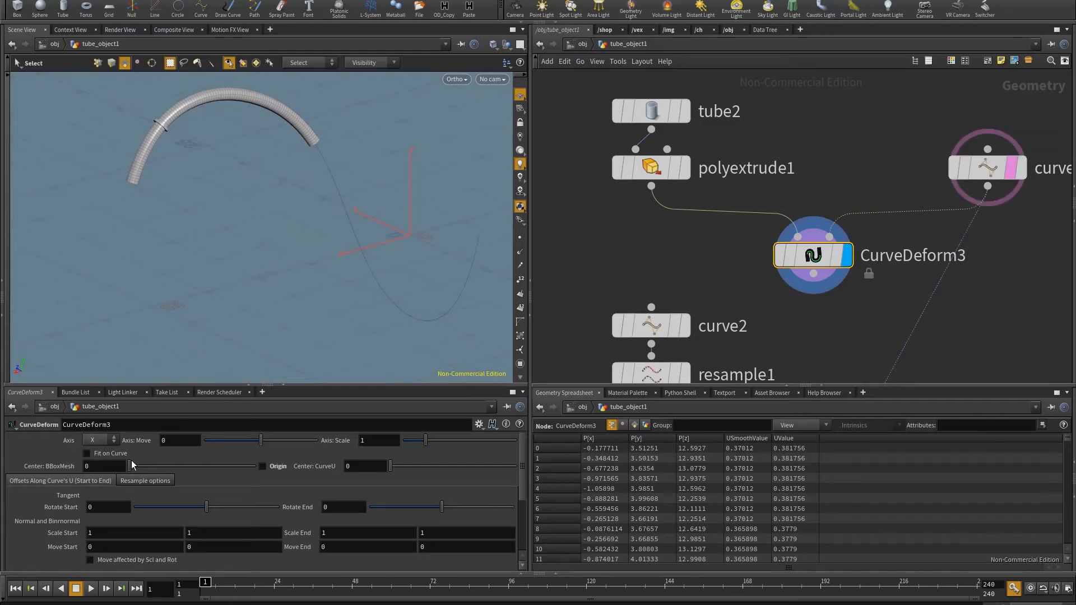
Revisit the mesh-to-curve sketch and set CurveDeform3's Center: BBoxMesh and Center: CurveU both to 1.
left_click(597, 604)
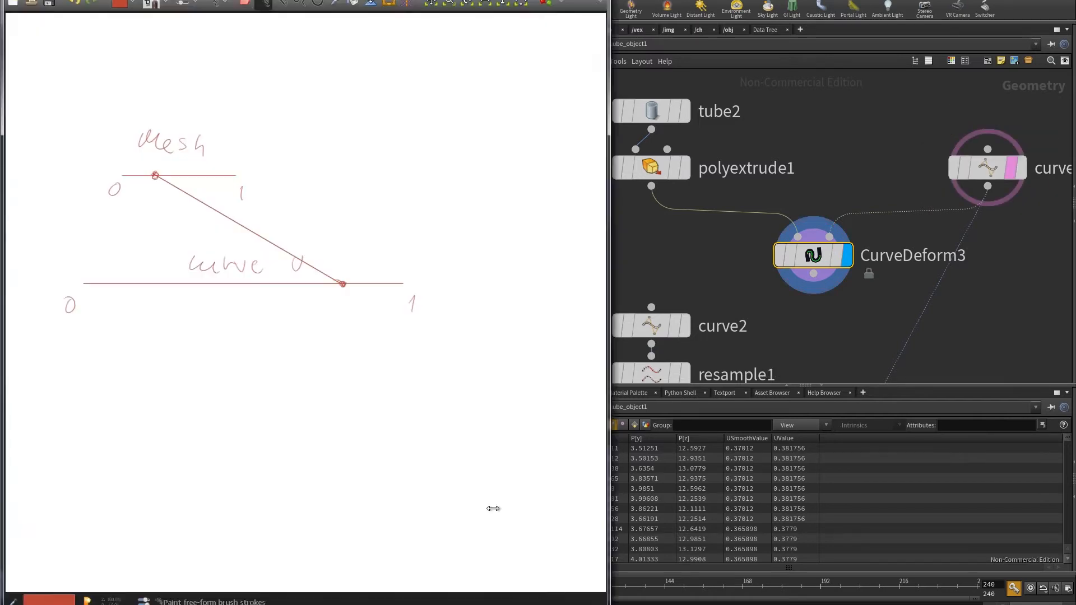
left_click(689, 254)
middle_click_drag(288, 204, 242, 216, "alt")
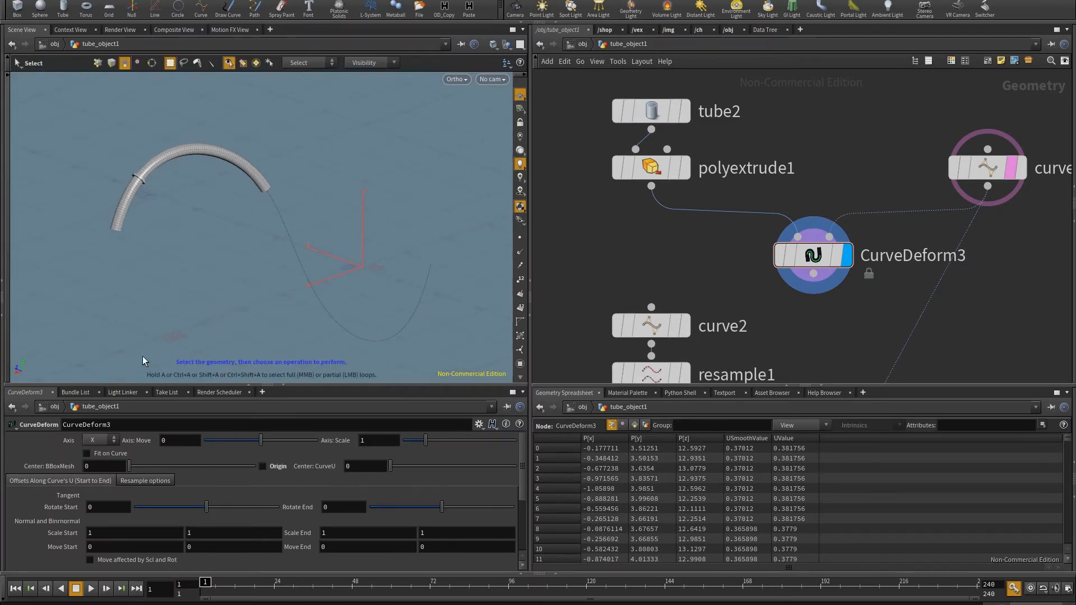
left_click_drag(129, 466, 258, 465)
middle_click_drag(187, 248, 255, 181, "alt")
scroll(264, 159, "down", 2, "alt")
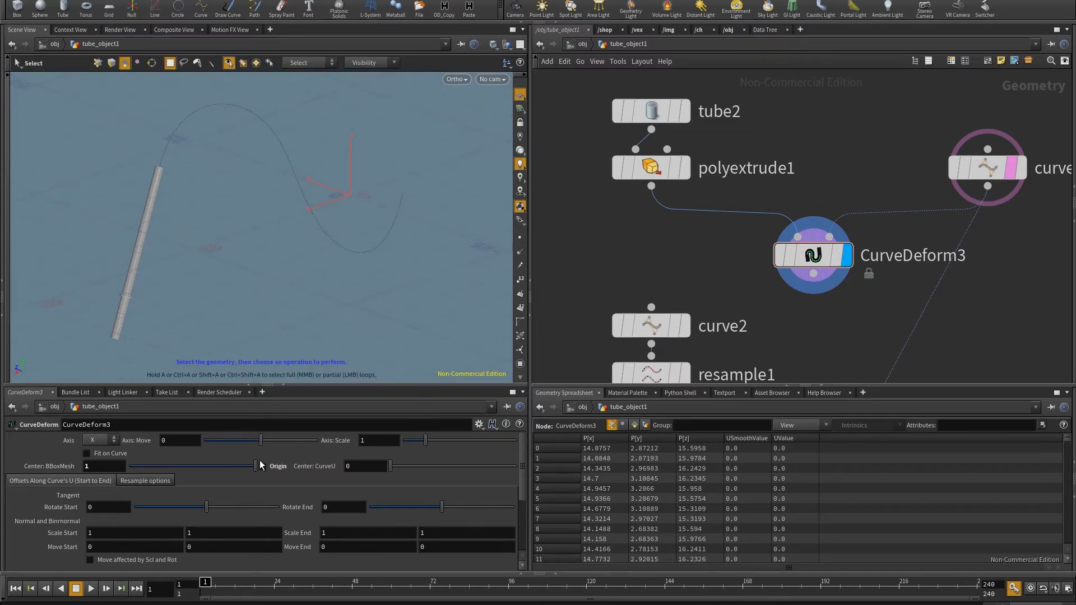
left_click_drag(393, 468, 516, 465)
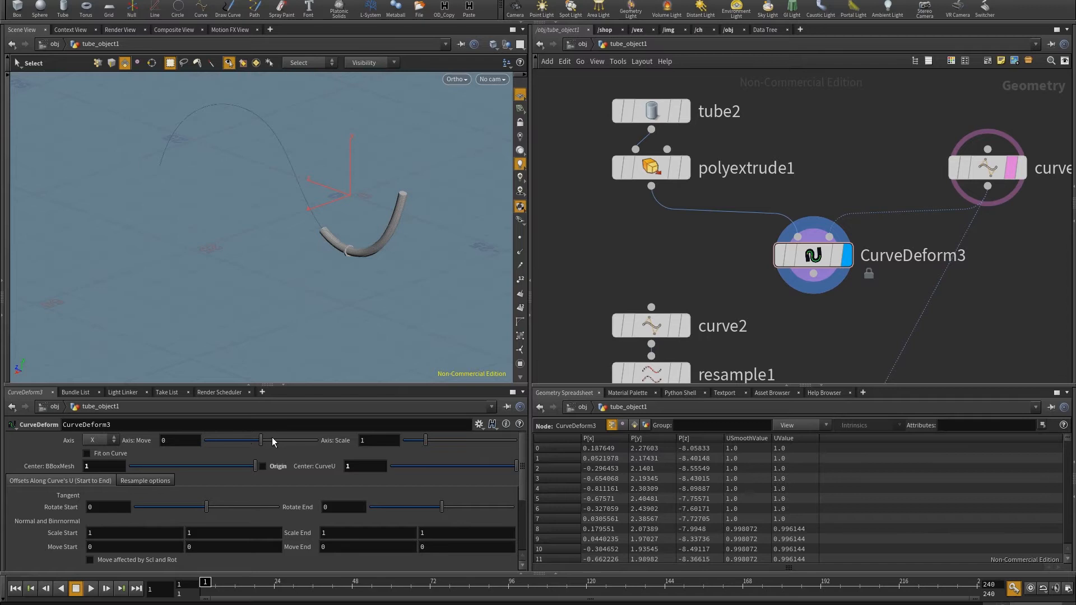
Try sliding the tube along the curve with an Axis: Move of -4.85, and reset it to 0.
left_click_drag(263, 441, 234, 443)
middle_click_drag(188, 442, 188, 400)
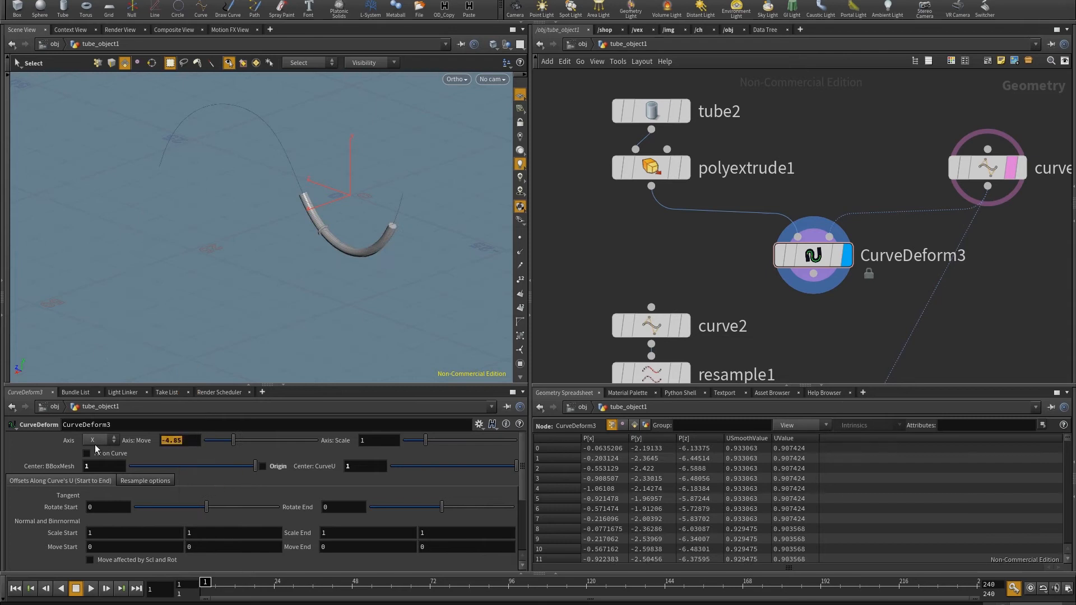
type("0")
key("Return")
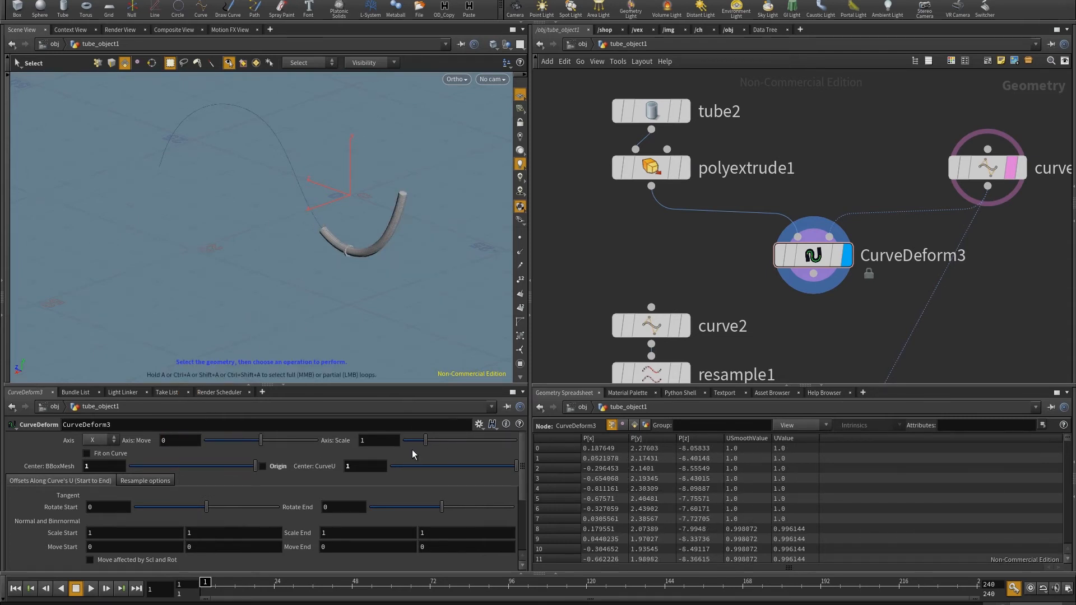
Try stretching the tube along the curve with an Axis: Scale of 1.46 and a larger value, undoing the latter.
mouse_move(426, 442)
left_mouse_down()
mouse_move(410, 447)
mouse_move(436, 446)
left_mouse_up()
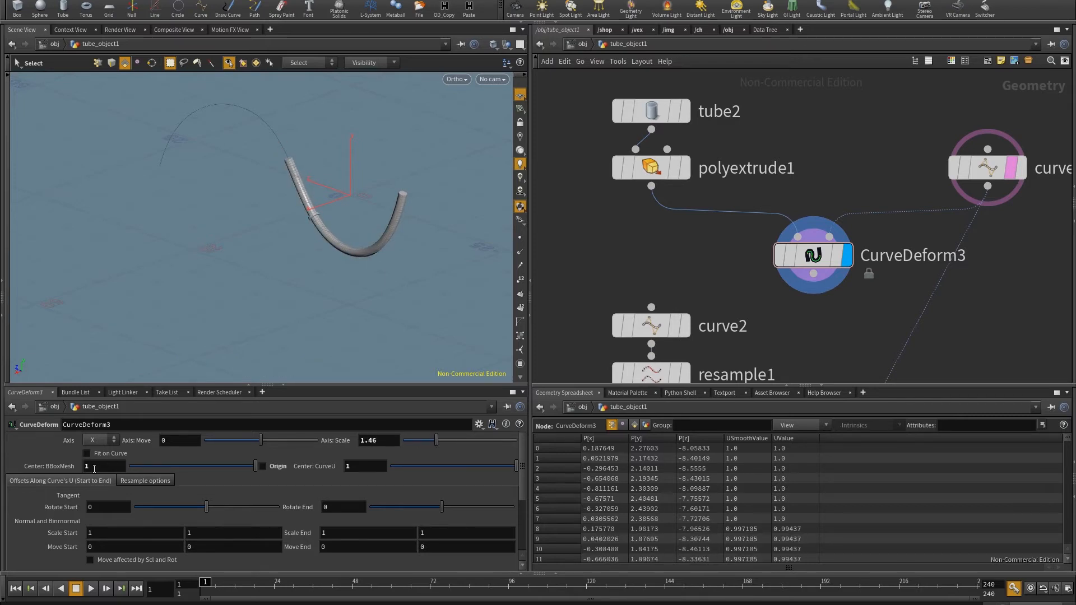
left_click_drag(436, 441, 465, 441)
key("ctrl+z")
Set Center: BBoxMesh to 0 and, after trying another stretch, reset Axis: Scale to 1.
left_click_drag(251, 468, 103, 469)
left_click_drag(436, 441, 439, 405)
key("ctrl+z")
mouse_move(408, 224)
left_mouse_down("alt")
mouse_move(430, 239)
mouse_move(423, 229)
left_mouse_up("alt")
middle_click_drag(411, 201, 403, 225, "alt")
right_click_drag(403, 224, 413, 187, "alt")
left_click_drag(387, 440, 324, 456)
type("1")
key("Return")
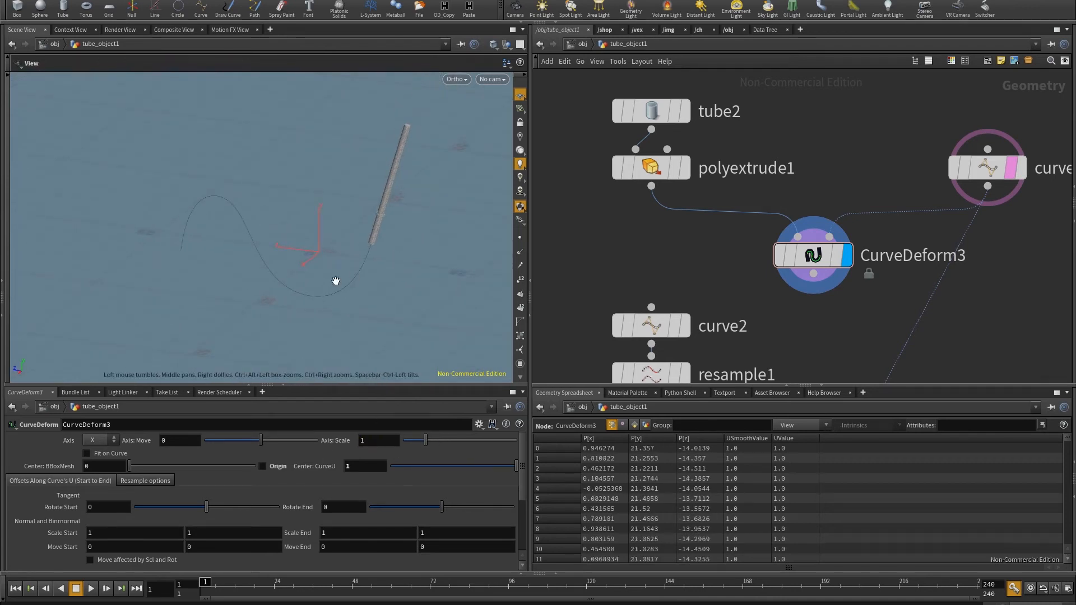
Turn on the Origin option on CurveDeform3 and inspect the tube at the curve's end.
left_click_drag(300, 344, 280, 301, "alt")
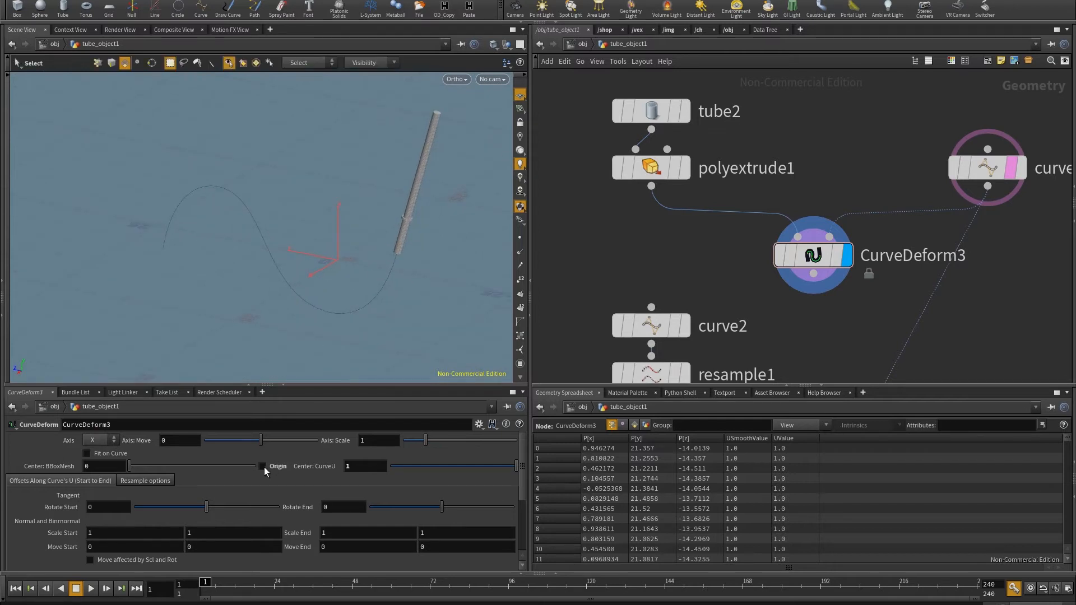
left_click(264, 466)
right_click_drag(399, 250, 437, 284, "alt")
middle_click_drag(437, 284, 397, 230, "alt")
scroll(404, 227, "up", 2)
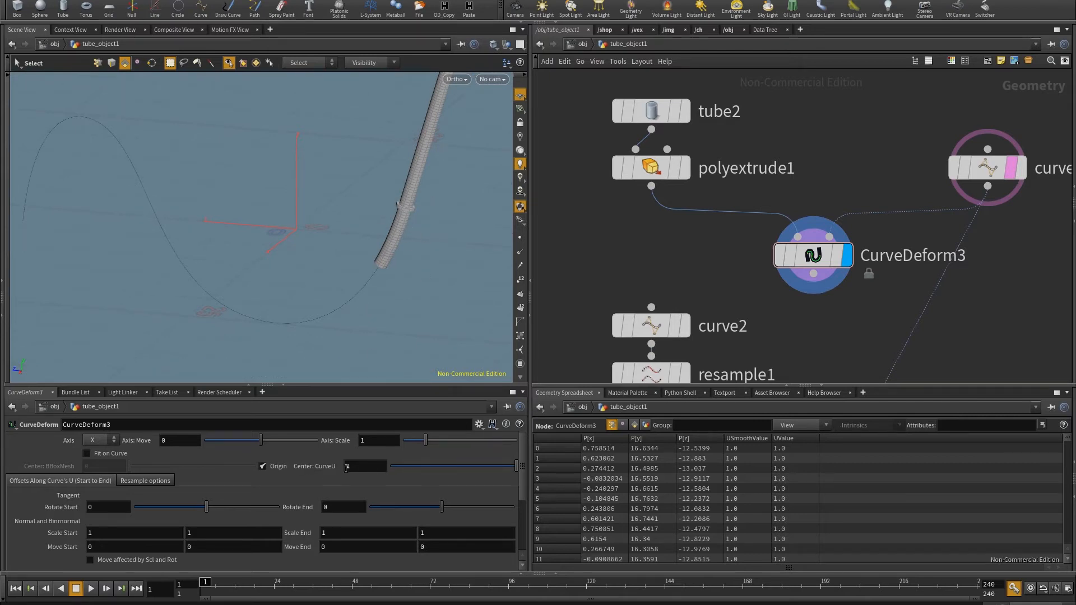
Set Center: CurveU to 0, try stretching the tube, and reset Axis: Scale to 1.
left_click_drag(360, 271, 392, 249, "alt")
scroll(399, 245, "down", 2)
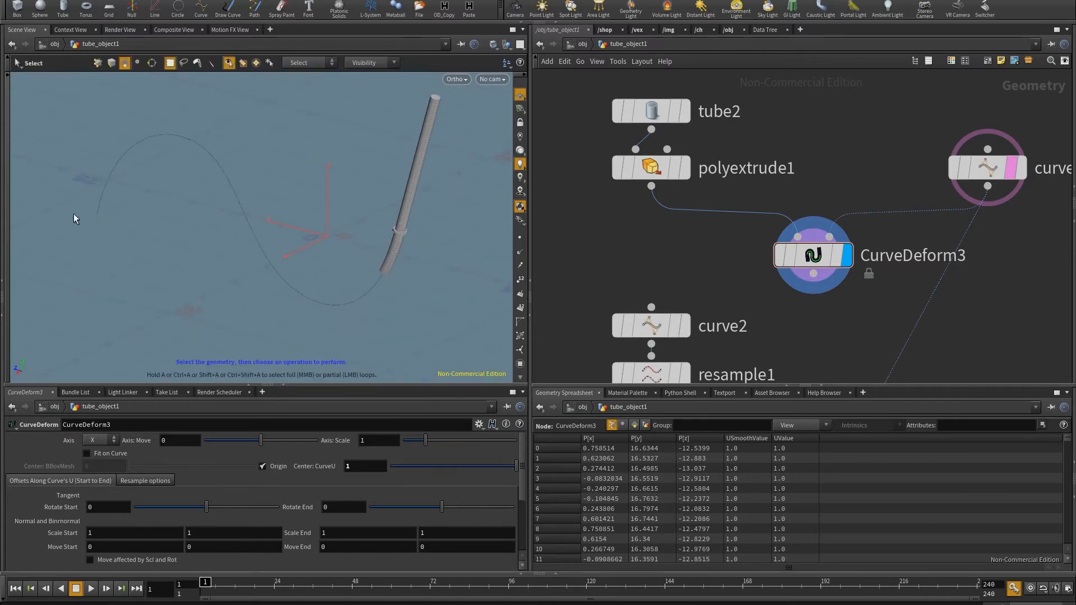
left_click_drag(515, 466, 344, 450)
left_click_drag(426, 442, 490, 441)
left_click_drag(403, 441, 503, 483)
left_click_drag(382, 440, 329, 439)
type("1")
key("Return")
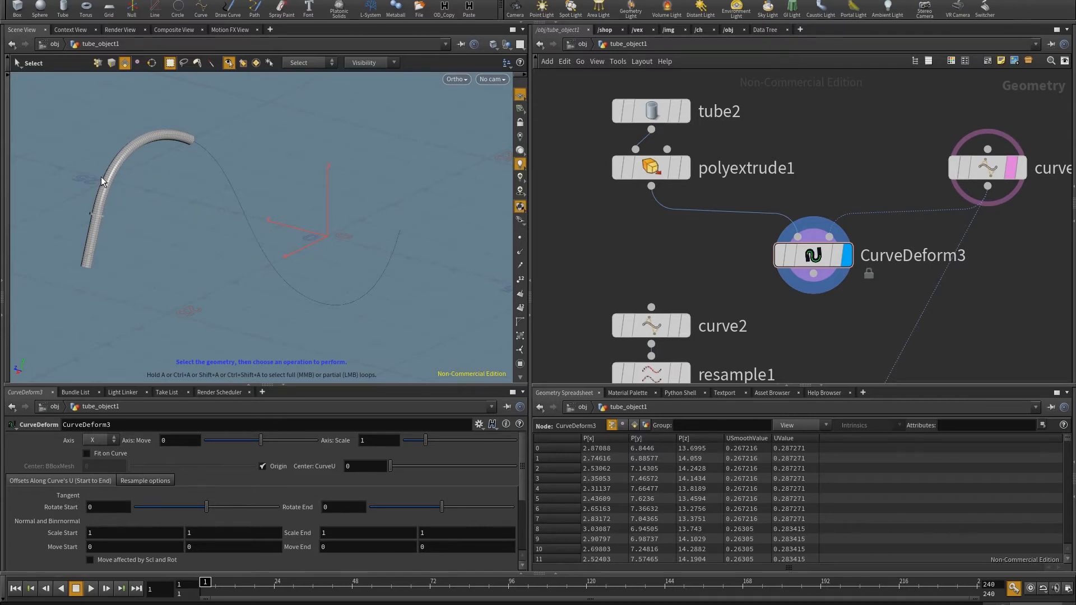
Turn on Fit on Curve for CurveDeform3 and inspect the tube along the curve.
left_click(87, 454)
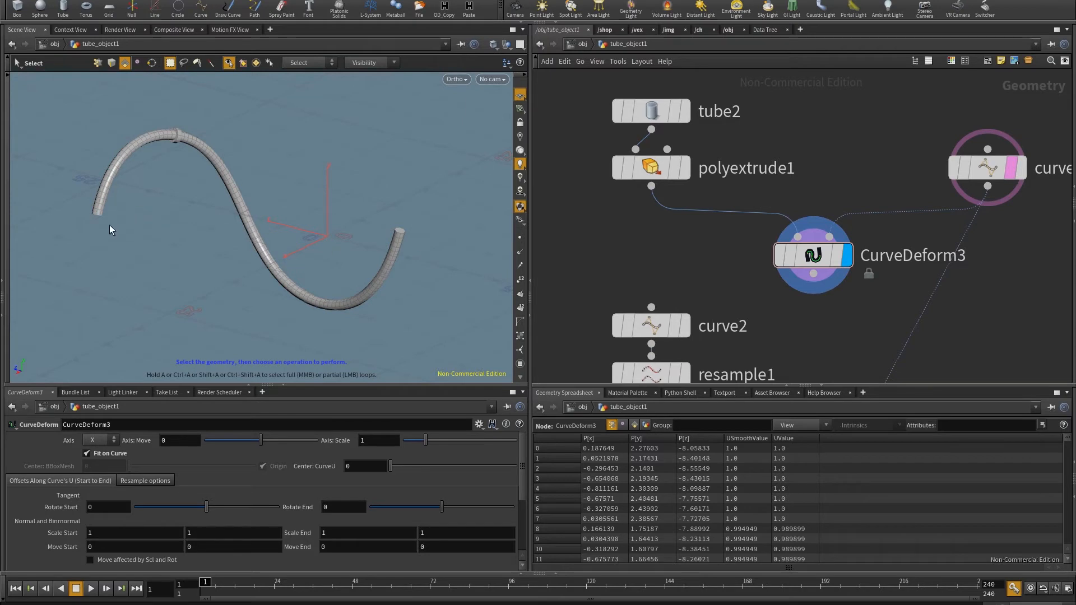
mouse_move(280, 242)
left_mouse_down("alt")
mouse_move(362, 221)
mouse_move(293, 228)
left_mouse_up("alt")
mouse_move(183, 440)
middle_mouse_down()
mouse_move(183, 396)
mouse_move(197, 402)
mouse_move(196, 434)
mouse_move(265, 440)
mouse_move(197, 440)
middle_mouse_up()
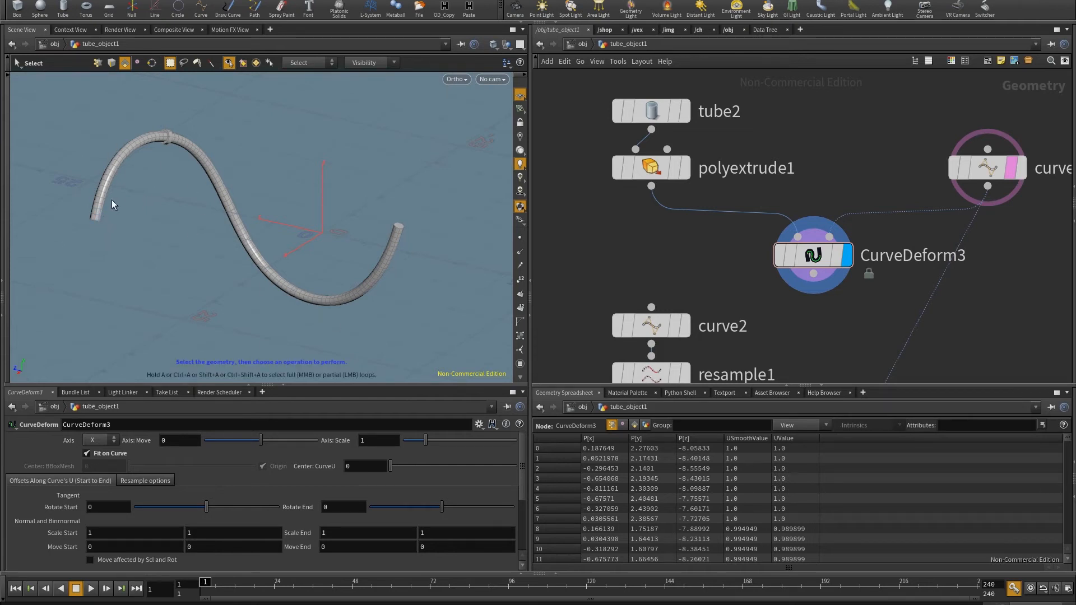
Try Axis: Move values of 1 and -1 on the fitted tube, and reset Axis: Move to 0.
left_click_drag(169, 440, 140, 445)
type("1")
key("Return")
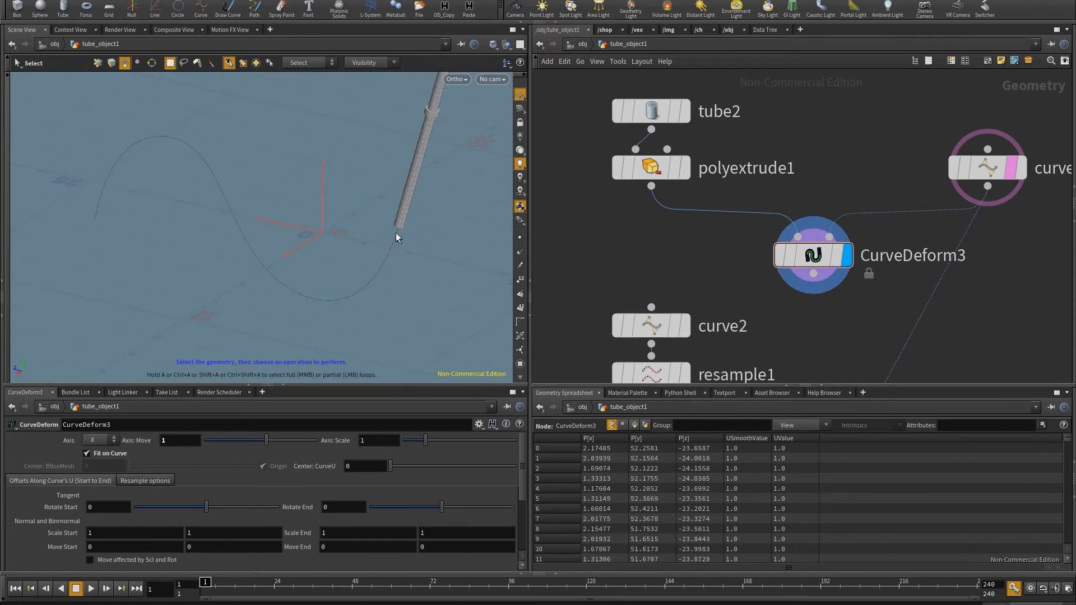
left_click_drag(168, 441, 93, 437)
type("-1")
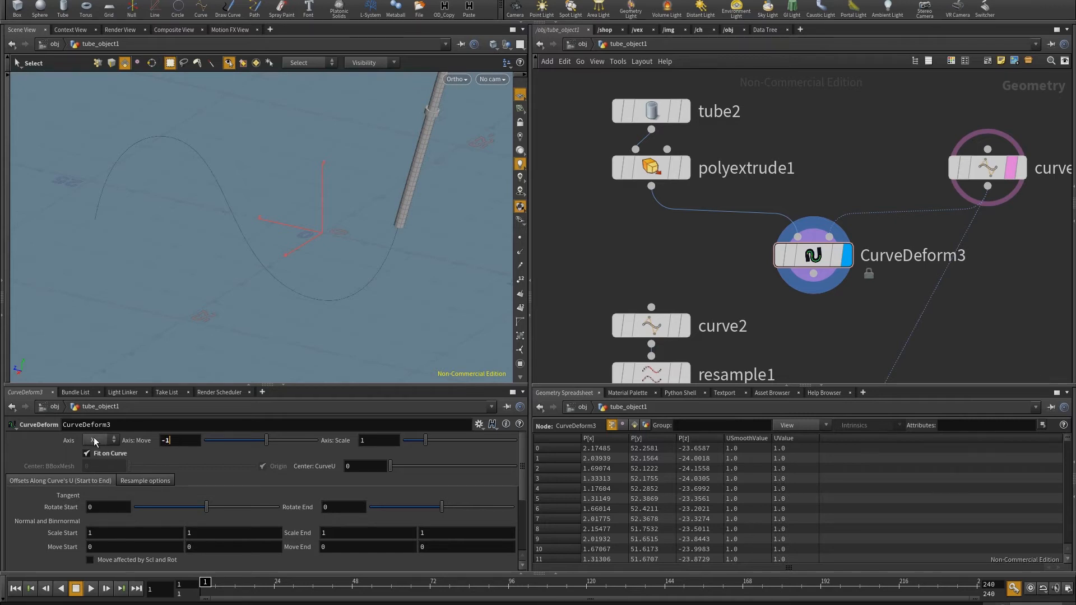
key("Return")
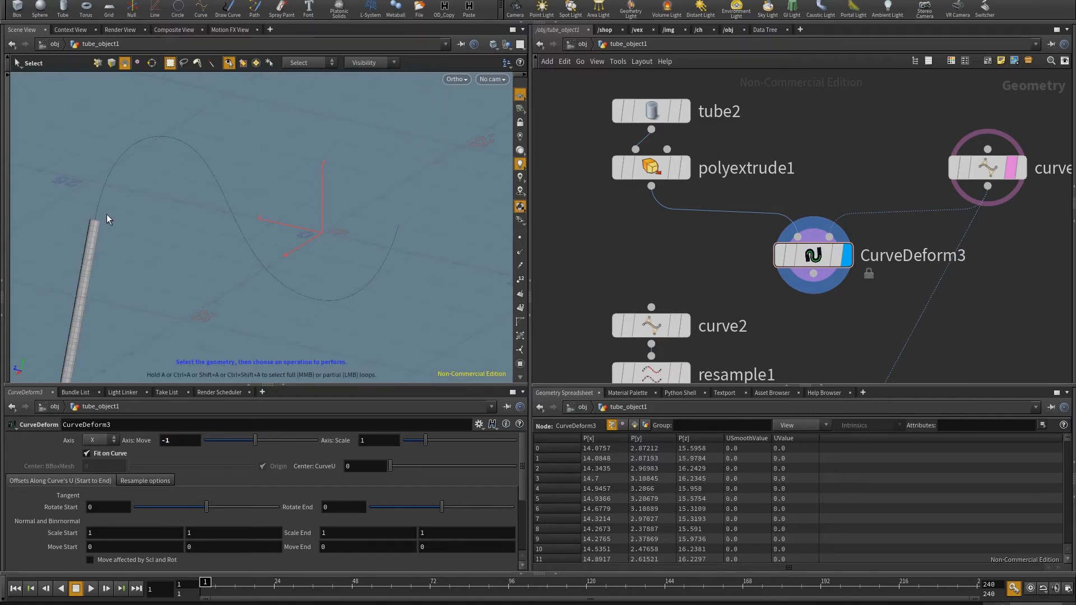
mouse_move(256, 439)
left_mouse_down()
mouse_move(263, 436)
mouse_move(255, 441)
left_mouse_up()
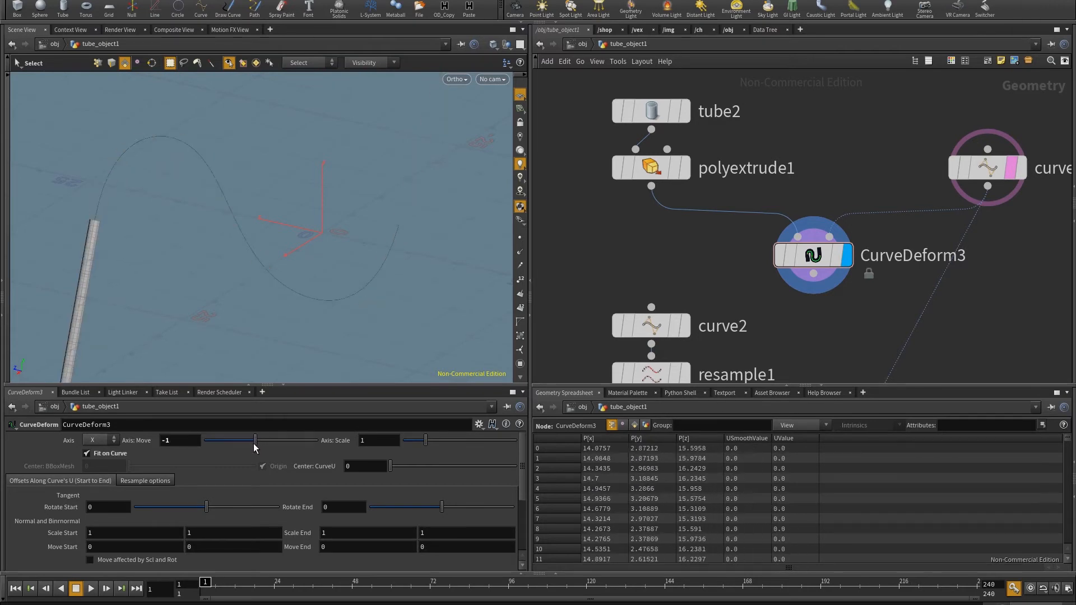
left_click_drag(174, 441, 157, 441)
type("0")
key("Return")
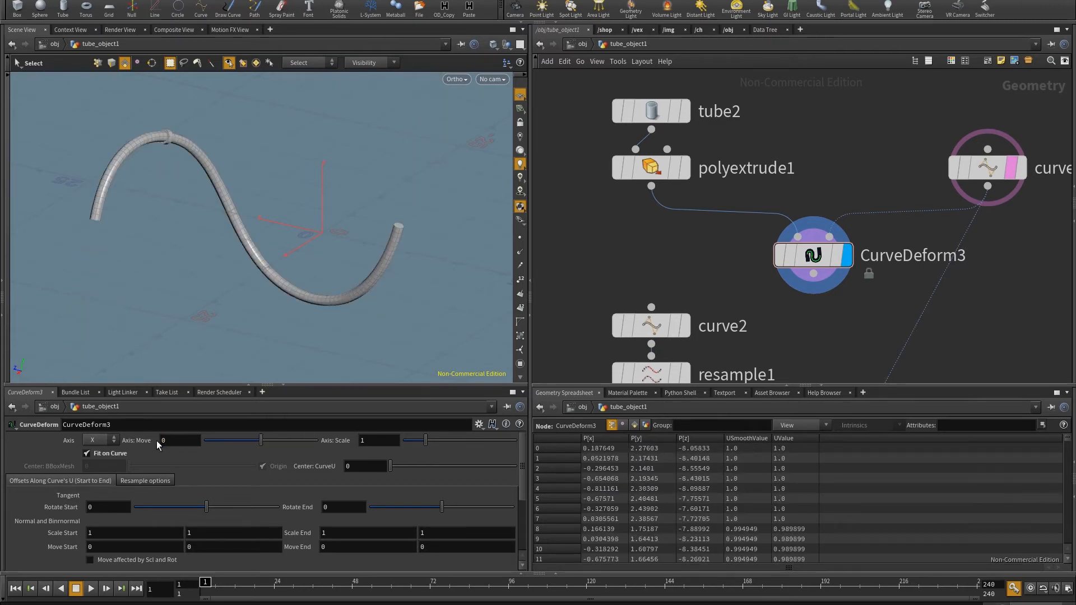
Try Axis: Scale values of 0.4 and 1.61 with Center: CurveU at 1 and .5, and reset them to 1 and 0.
mouse_move(427, 442)
left_mouse_down()
mouse_move(401, 449)
mouse_move(426, 444)
left_mouse_up()
mouse_move(426, 440)
left_mouse_down()
mouse_move(411, 442)
mouse_move(432, 435)
mouse_move(409, 446)
mouse_move(436, 436)
mouse_move(412, 446)
left_mouse_up()
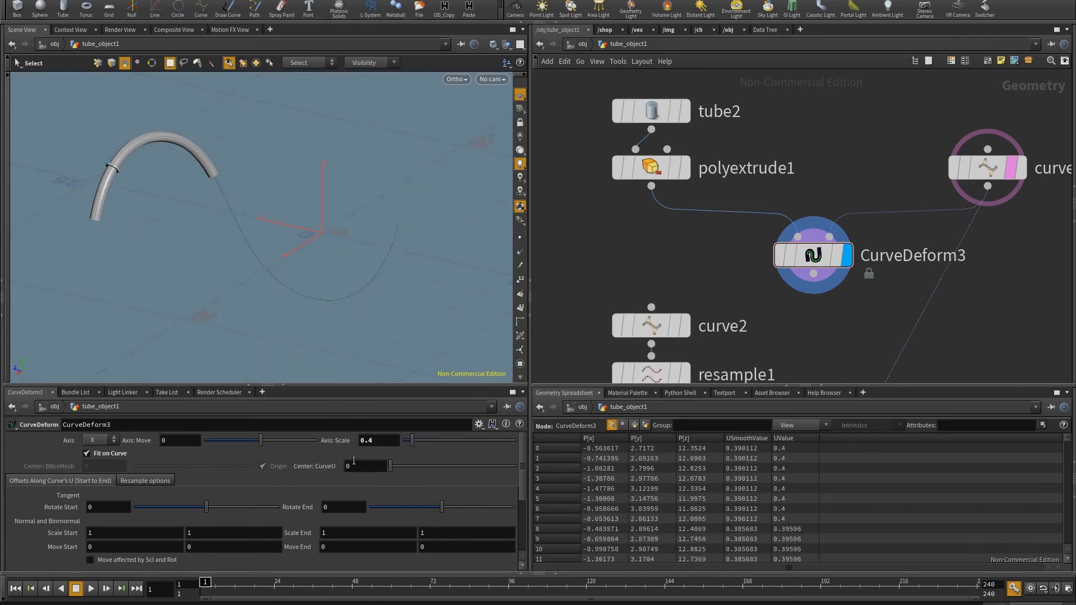
type("1")
key("Return")
left_click_drag(413, 447, 440, 437)
type(".5")
key("Return")
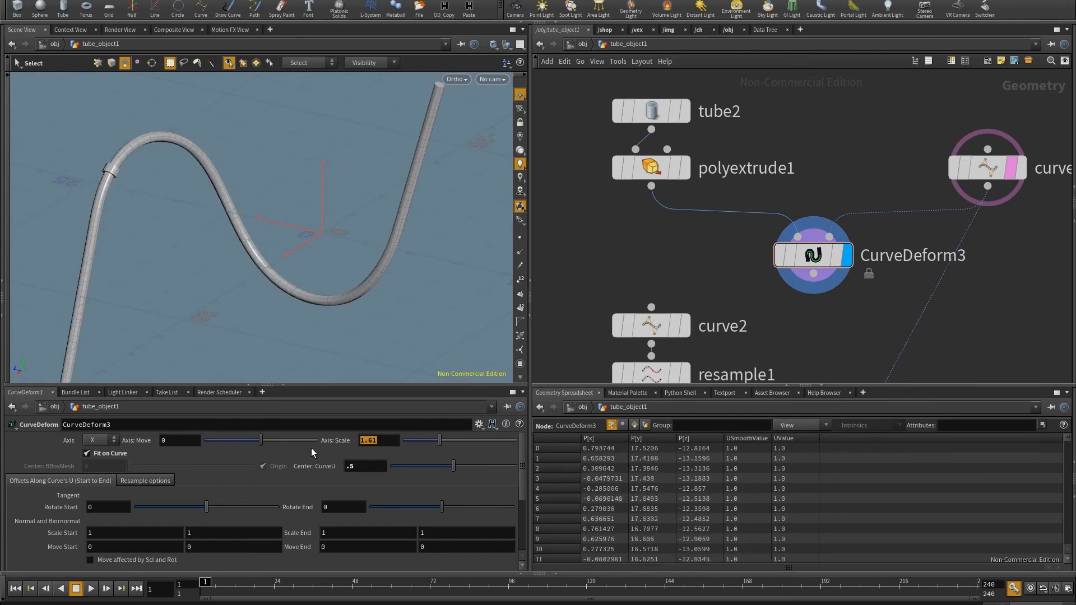
type("1")
key("Return")
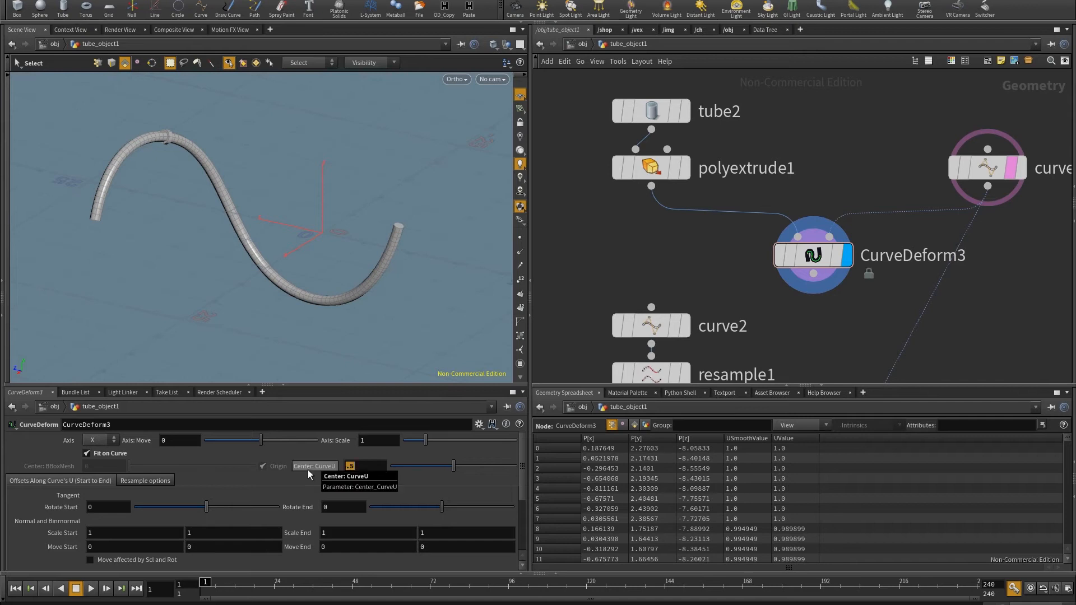
middle_click(308, 469, "ctrl")
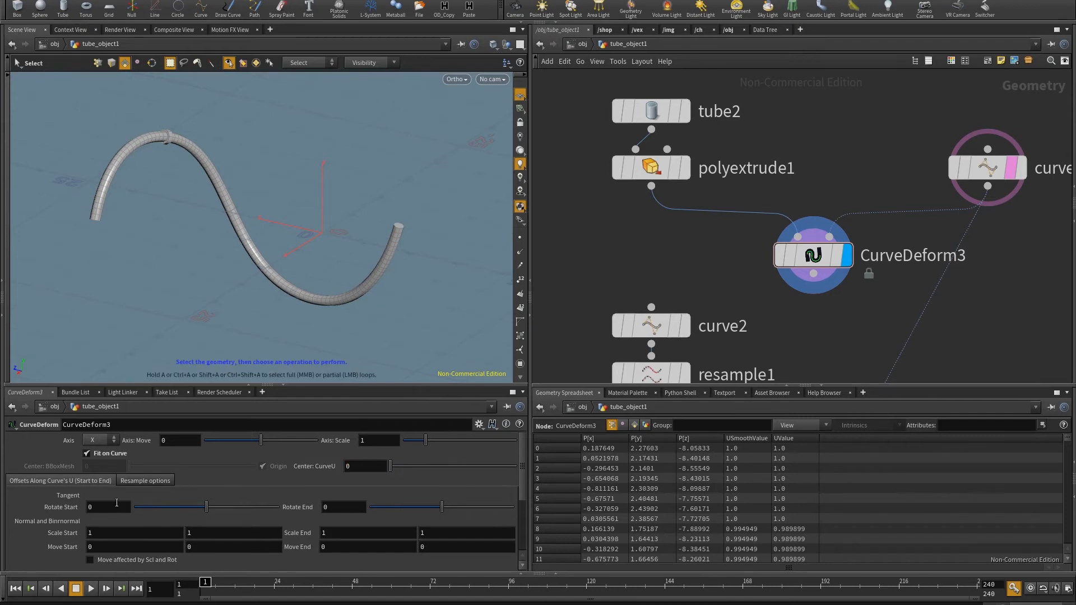
scroll(162, 505, "down", 3)
scroll(162, 537, "up", 2)
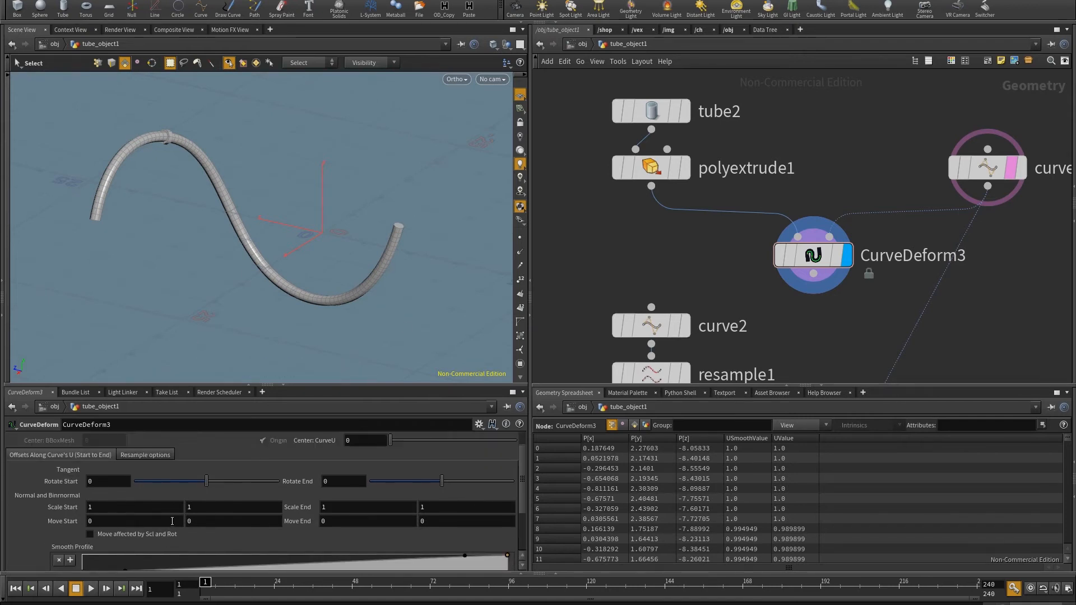
scroll(171, 519, "down", 2)
scroll(140, 497, "up", 3)
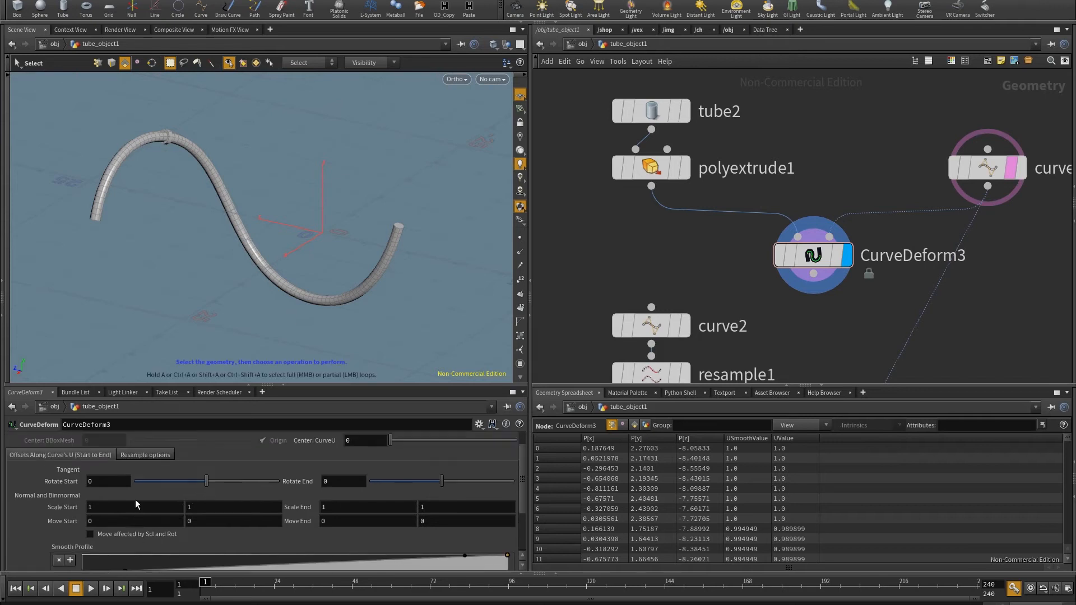
mouse_move(206, 252)
left_mouse_down("alt")
mouse_move(145, 255)
mouse_move(201, 256)
left_mouse_up("alt")
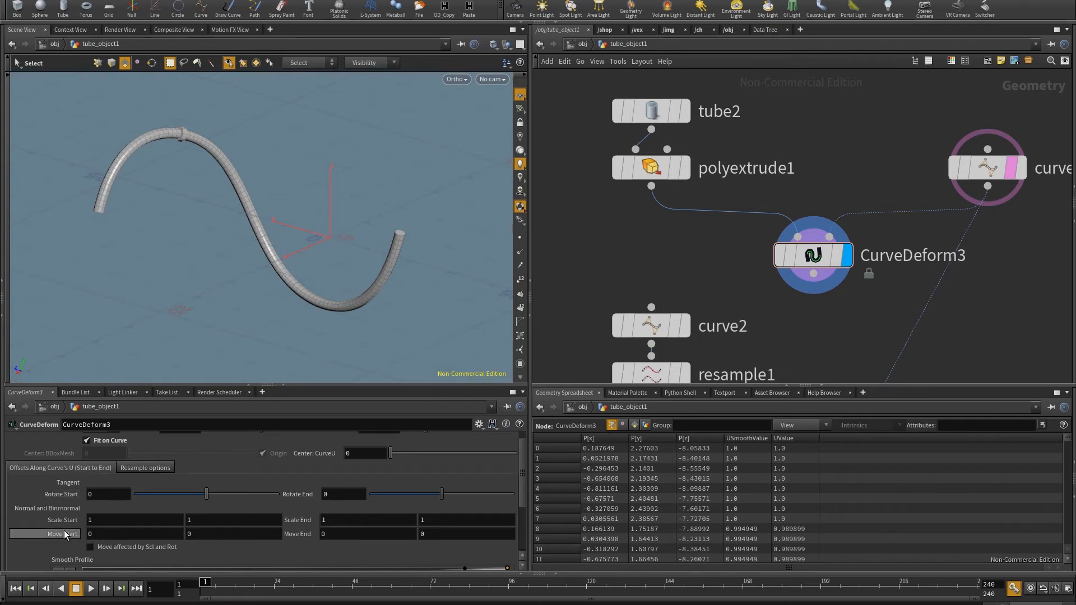
left_click_drag(211, 266, 144, 192)
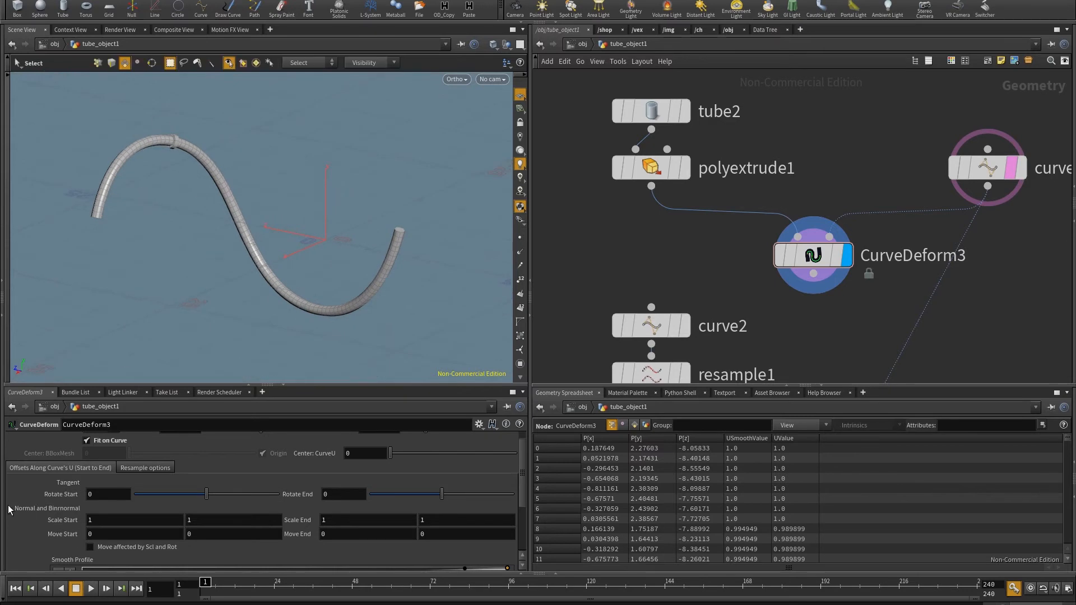
Try adjusting the Move Start and Move End offsets of the tube, and return them to 0.
mouse_move(99, 533)
middle_mouse_down()
mouse_move(101, 513)
mouse_move(103, 532)
middle_mouse_up()
left_click_drag(105, 533, 60, 541)
key("Tab")
middle_click_drag(381, 533, 453, 507)
middle_click_drag(137, 534, 138, 512)
middle_click_drag(212, 534, 218, 493)
type("1")
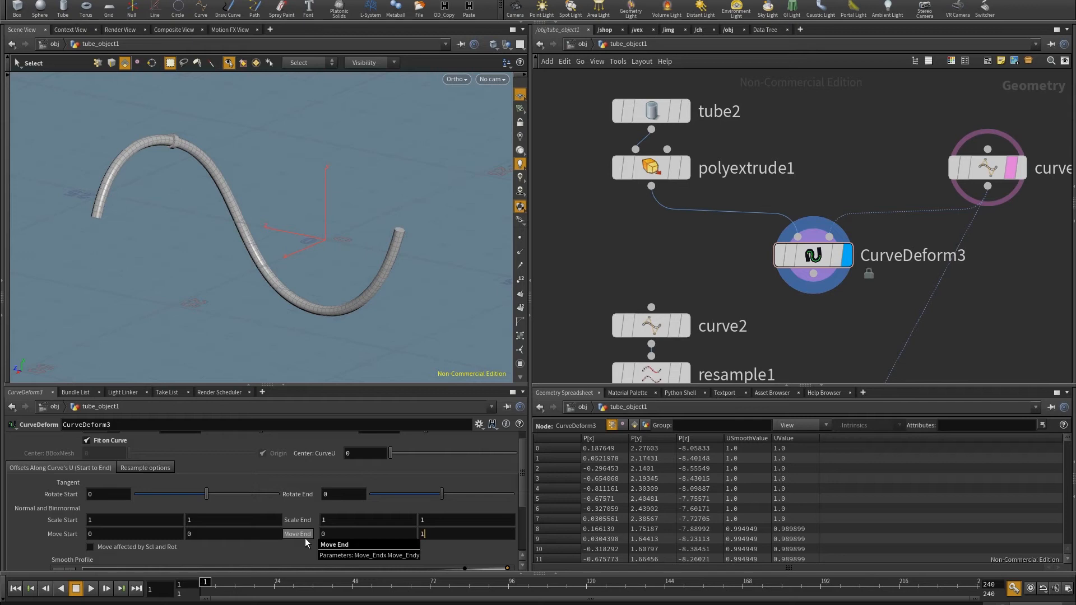
key("BackSpace")
type("0")
Set the first Move End value and the first Scale End value to 3, and inspect the flattened tube end.
left_click_drag(348, 533, 229, 543)
type("3")
key("Return")
left_click_drag(343, 521, 242, 535)
type("3")
key("Return")
left_click_drag(349, 249, 378, 397, "alt")
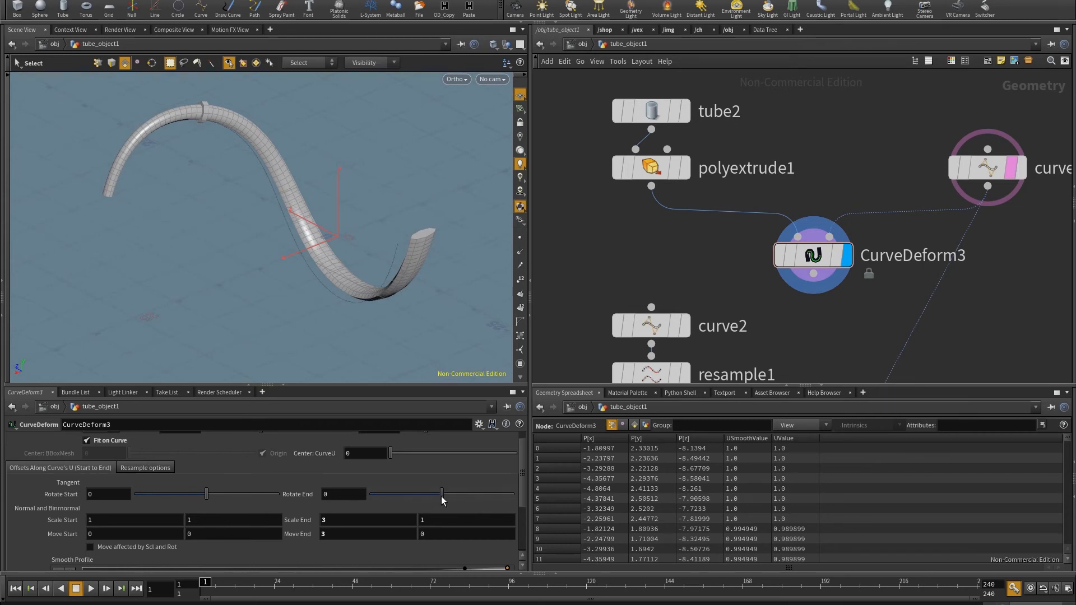
Set Rotate End to 720 and inspect the twist along the tube.
left_click_drag(441, 496, 521, 497)
left_click_drag(368, 310, 487, 297)
left_click_drag(420, 350, 384, 281, "alt")
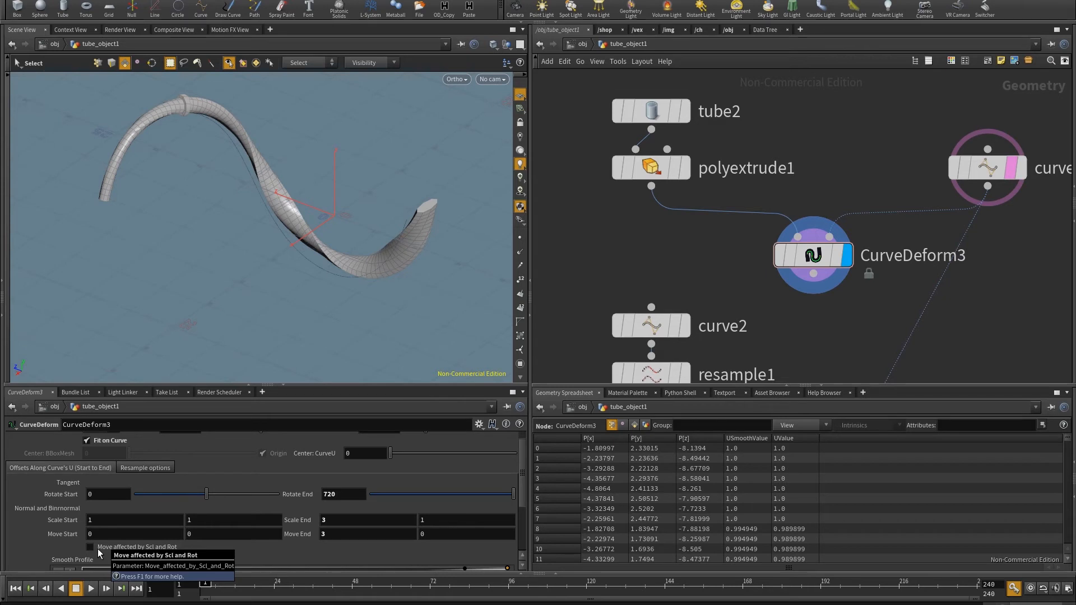
mouse_move(329, 536)
middle_mouse_down()
mouse_move(335, 511)
mouse_move(352, 512)
mouse_move(100, 527)
mouse_move(321, 535)
middle_mouse_up()
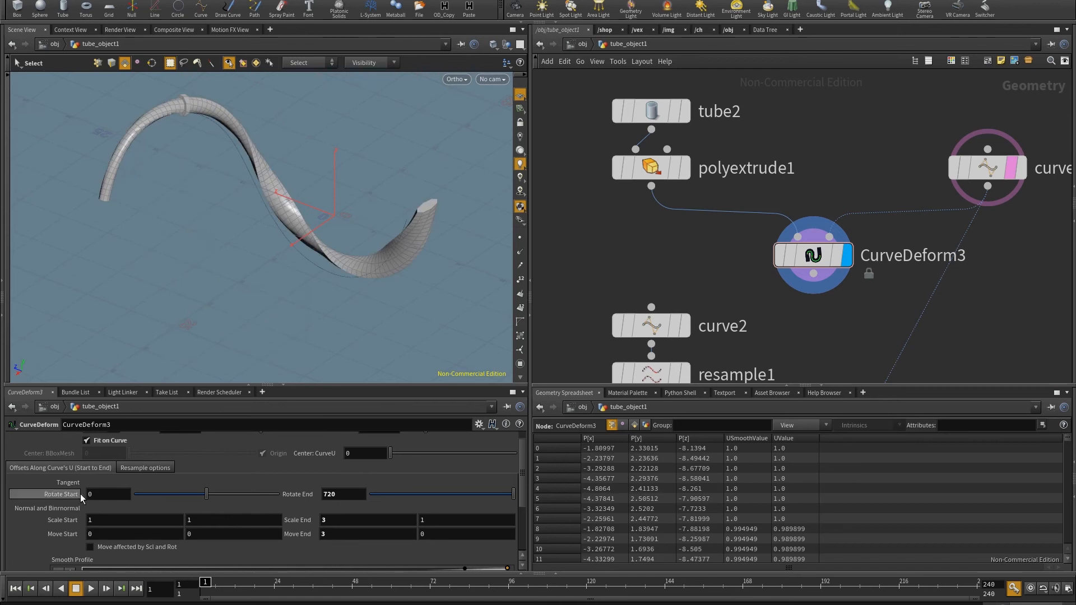
left_click_drag(397, 315, 362, 291, "alt")
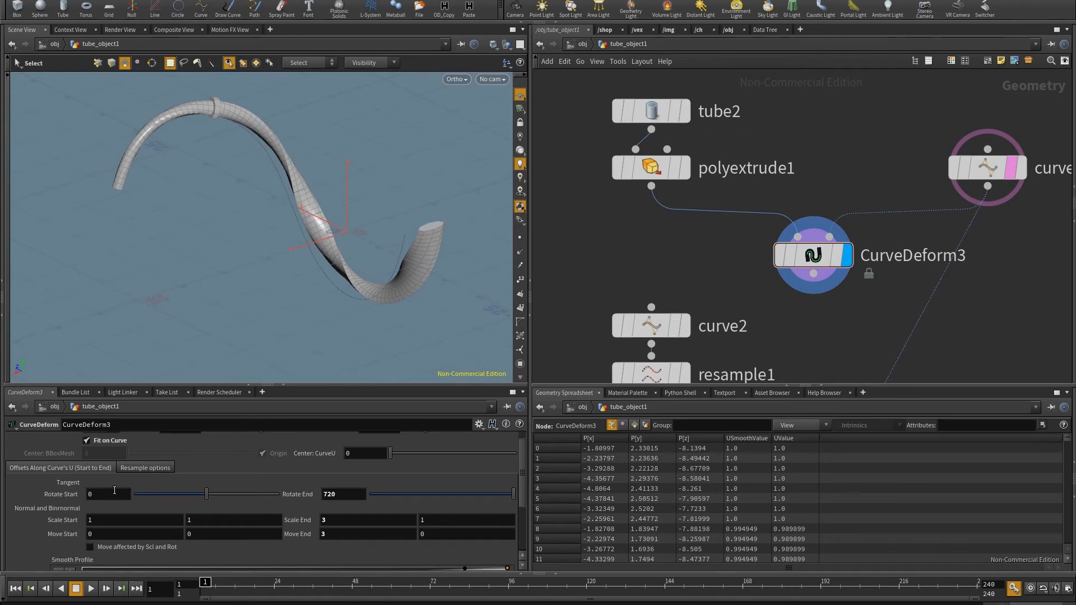
Turn on Move affected by Scl and Rot, set Rotate End to 3600, and inspect the spiralling tube.
left_click(91, 548)
left_click_drag(384, 269, 392, 297, "alt")
left_click_drag(349, 494, 291, 491)
type("3600")
key("Return")
left_click_drag(332, 270, 423, 233, "alt")
key("s")
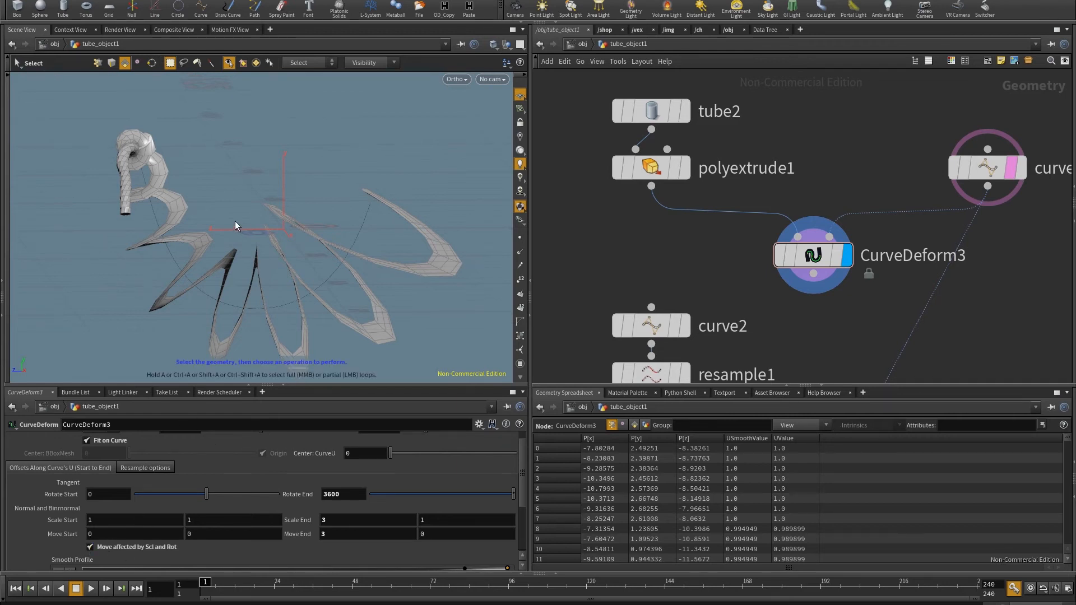
left_click_drag(247, 217, 438, 174, "alt")
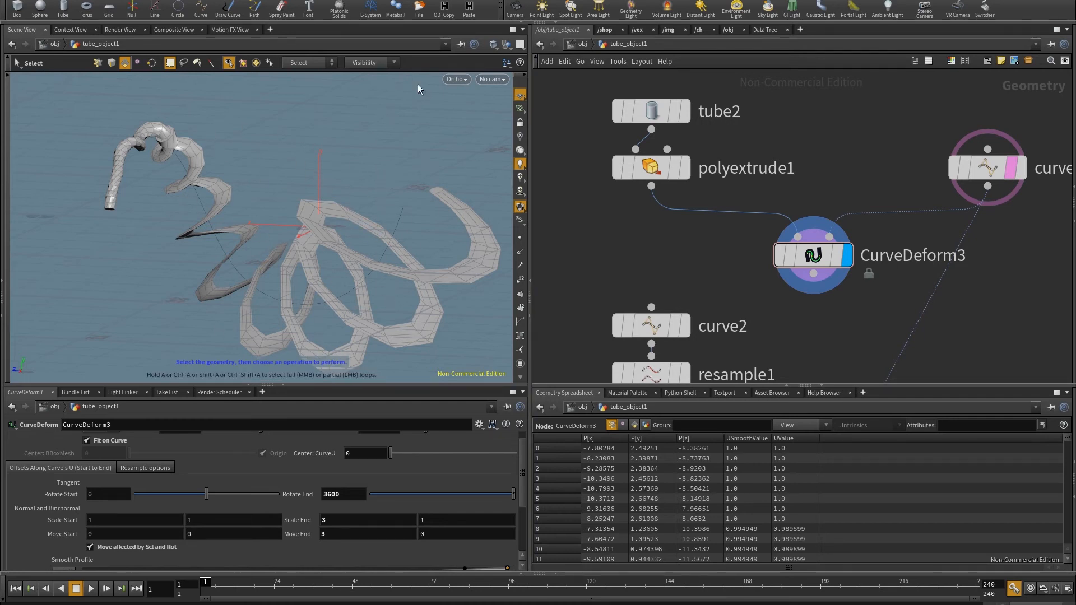
Display the convert1 line, frame it in the viewport, and start a Move edit on the selected line.
scroll(783, 185, "down", 2)
middle_click_drag(798, 348, 751, 178)
scroll(891, 168, "up", 1)
middle_click_drag(894, 165, 939, 142)
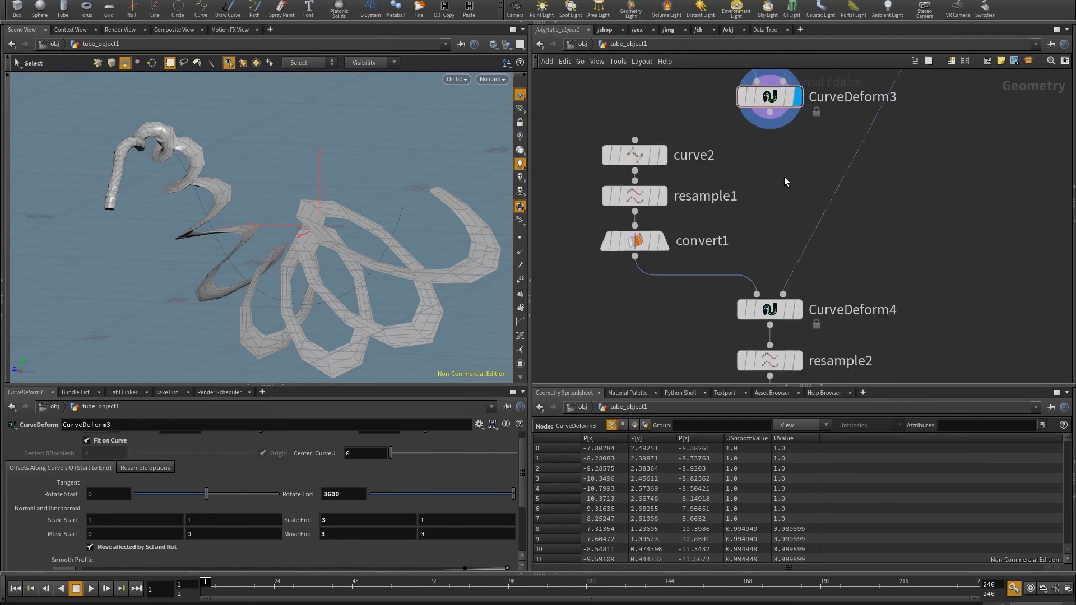
left_click(663, 155)
left_click(663, 241)
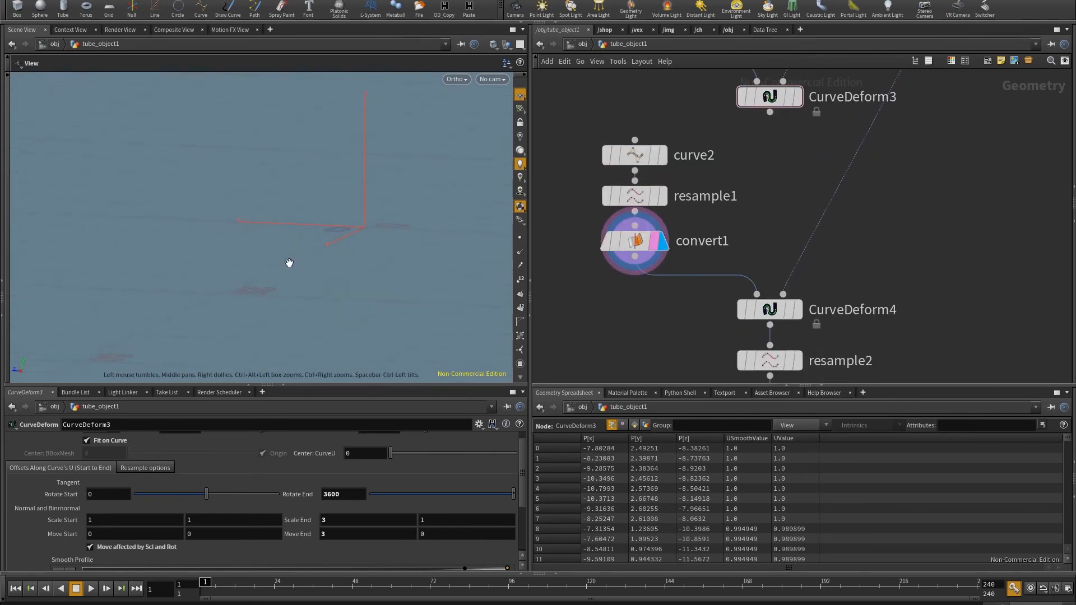
key("space+f")
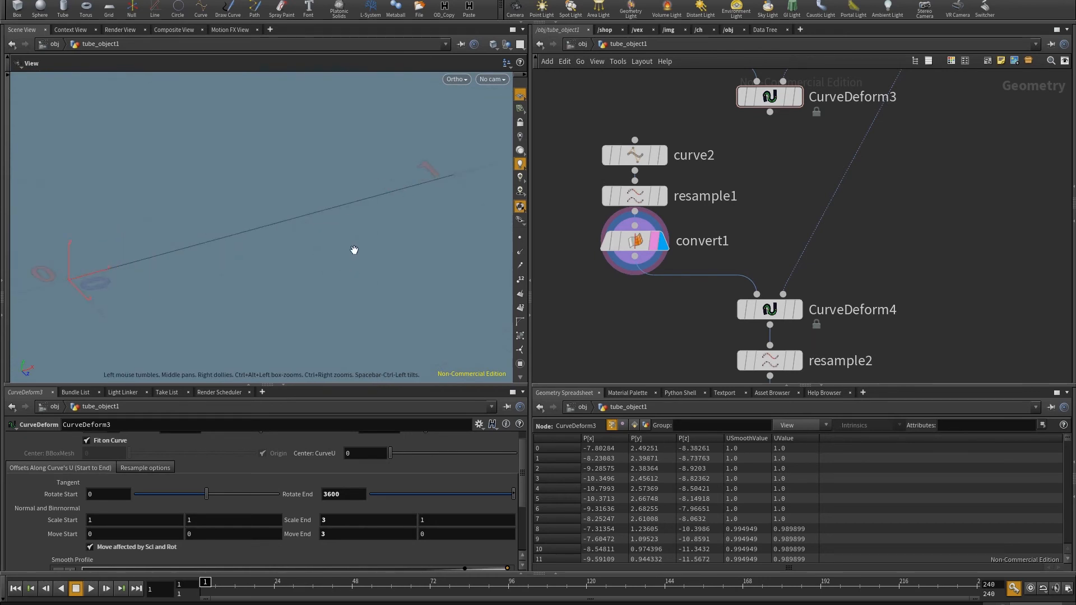
key("s")
left_click_drag(479, 136, 259, 247)
key("t")
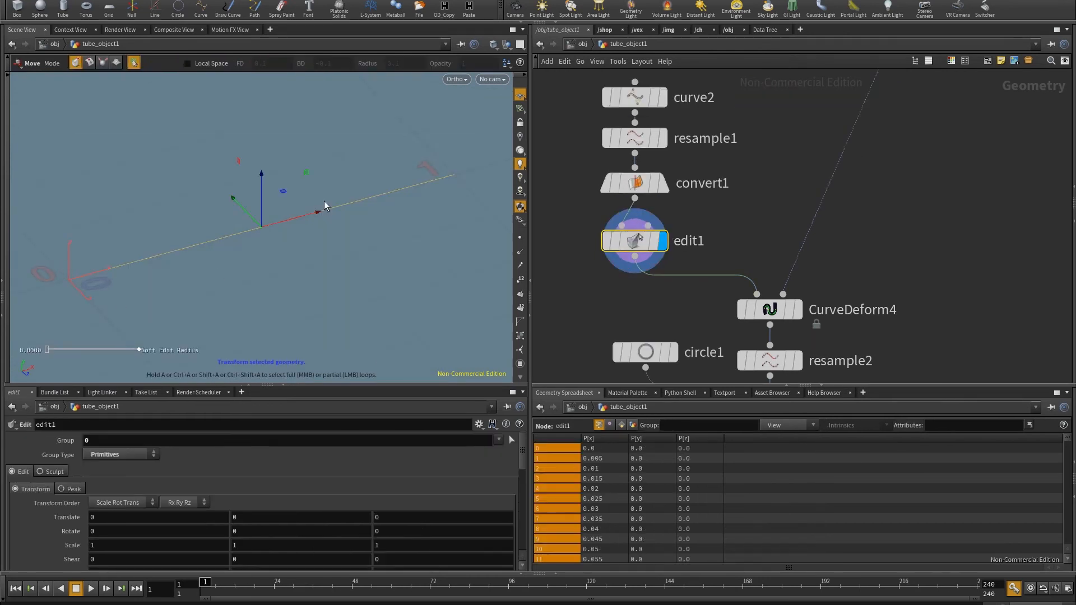
Select points 128-181 on the straight line and compare the line with the guide curve above CurveDeform3.
key("2")
left_click_drag(421, 139, 315, 265)
scroll(392, 245, "down", 4)
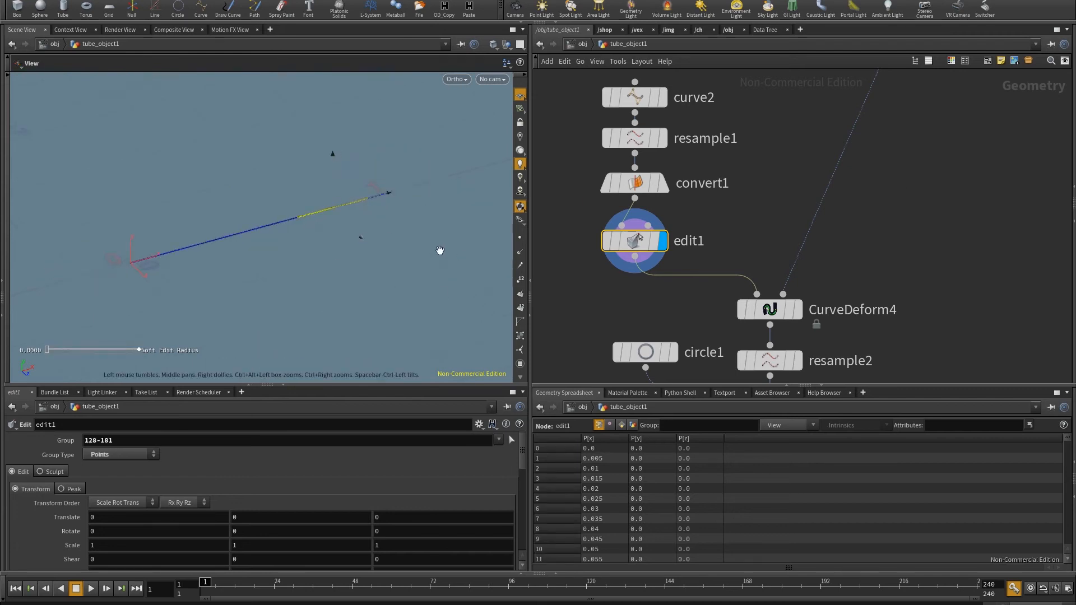
middle_click_drag(887, 164, 879, 308)
left_click(935, 110)
left_click(927, 109)
left_click_drag(437, 227, 282, 246, "alt")
middle_click_drag(917, 352, 979, 155)
left_click_drag(336, 158, 334, 247)
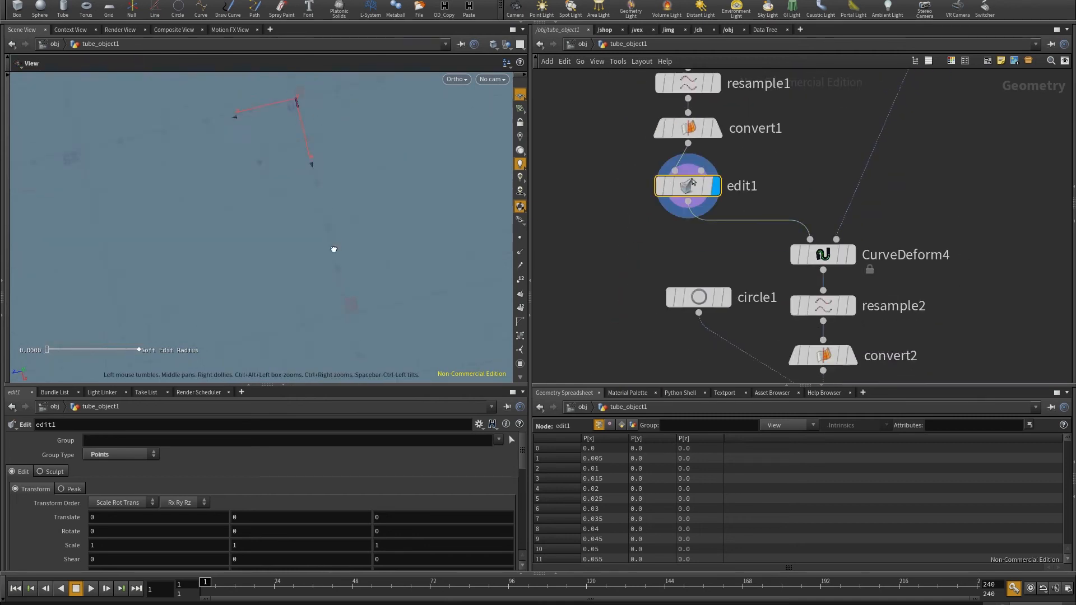
Display CurveDeform4 and frame its deformed curve with the edit points shown.
left_click(852, 254)
left_click_drag(440, 299, 365, 136, "alt")
left_click_drag(349, 262, 384, 202, "alt")
key("space+g")
left_click(829, 257)
key("space+g")
left_click_drag(346, 261, 286, 252, "alt")
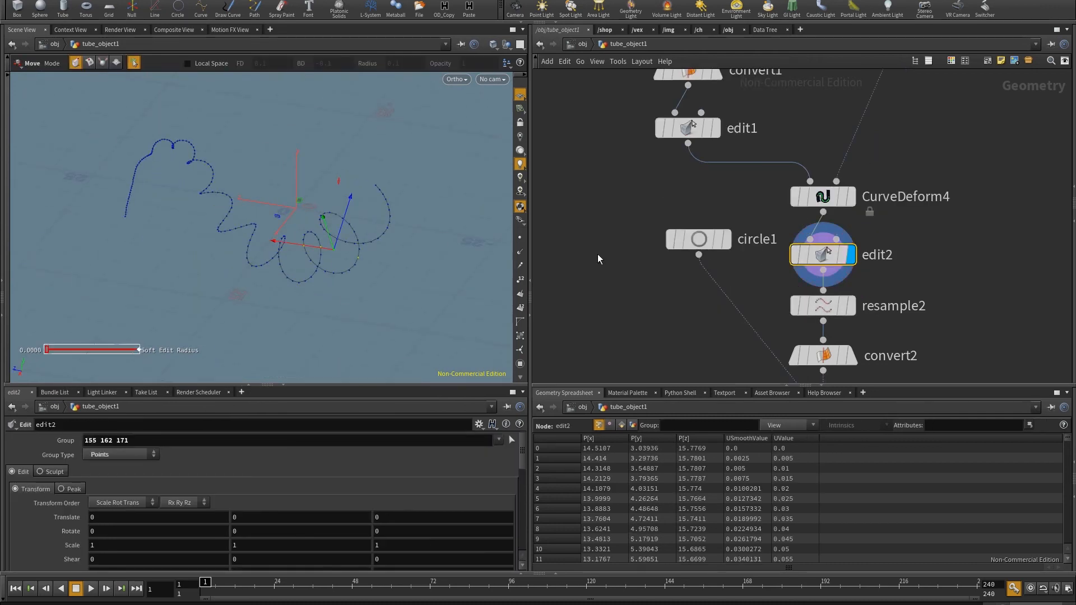
Display CurveDeform3's tube mesh to compare it with the deformed curve.
middle_click_drag(947, 161, 903, 408)
left_click(805, 176)
left_click(799, 178)
left_click_drag(420, 329, 409, 295, "alt")
middle_click_drag(914, 291, 919, 121)
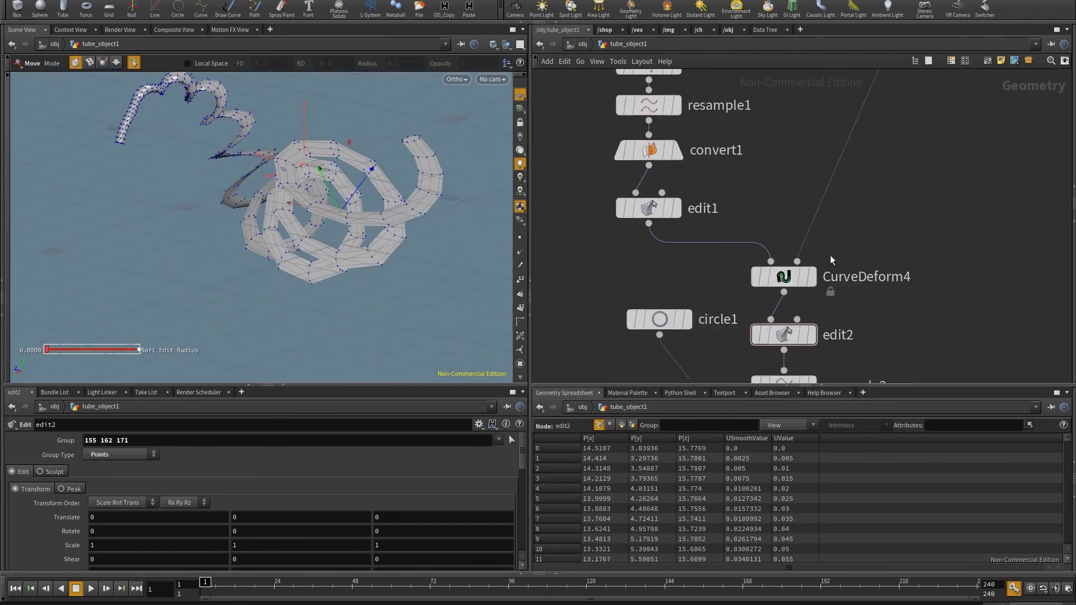
Display CurveDeform4's curve again and open the information for that node.
left_click(811, 277)
left_click(803, 278)
left_click_drag(346, 284, 379, 277, "alt")
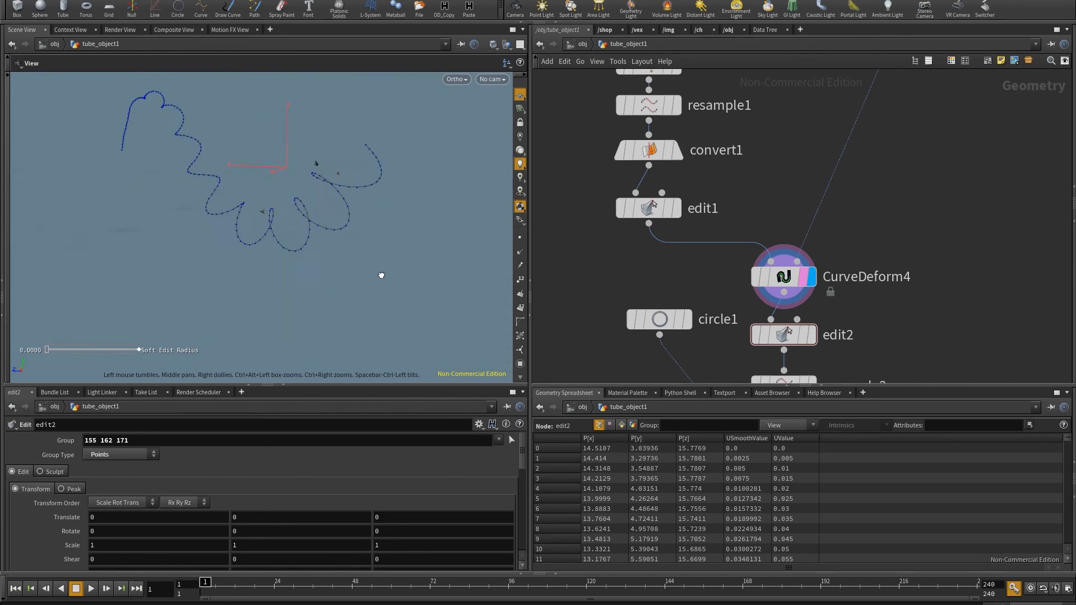
key("t")
scroll(870, 151, "down", 1)
middle_click_drag(920, 153, 853, 188)
scroll(852, 187, "down", 2)
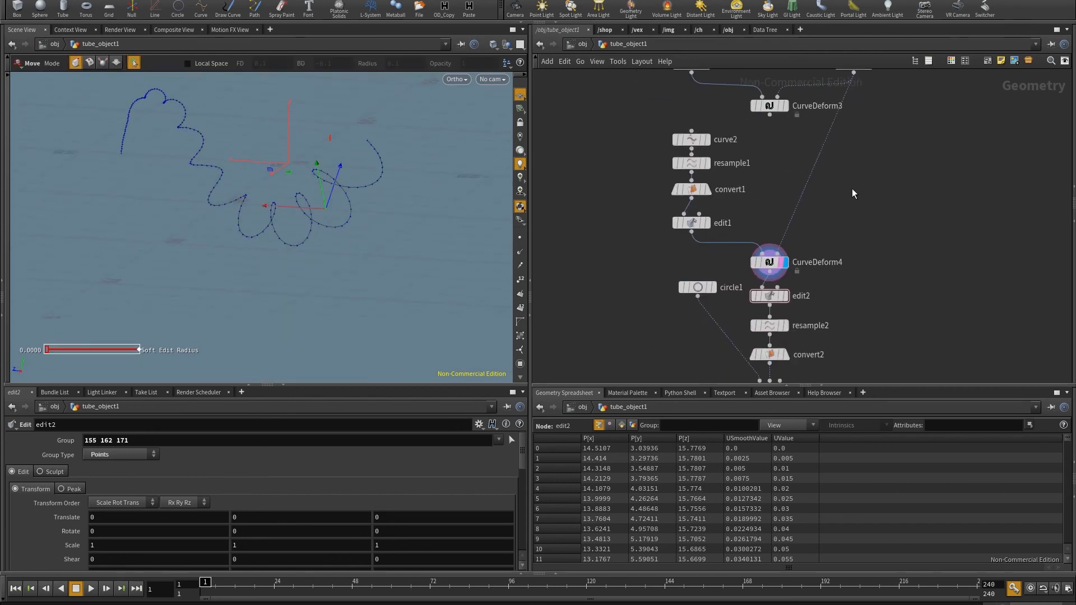
middle_click(769, 263)
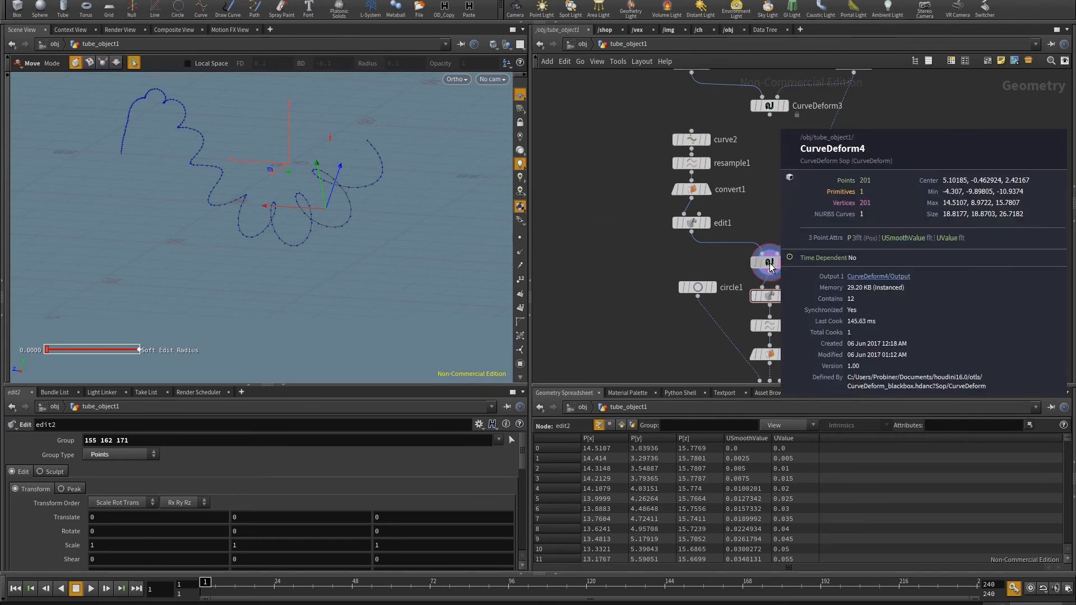
Duplicate CurveDeform4, feed the copy polyextrude1's mesh with CurveDeform4's output as guide curve, and display it.
left_click_drag(851, 264, 857, 264, "alt")
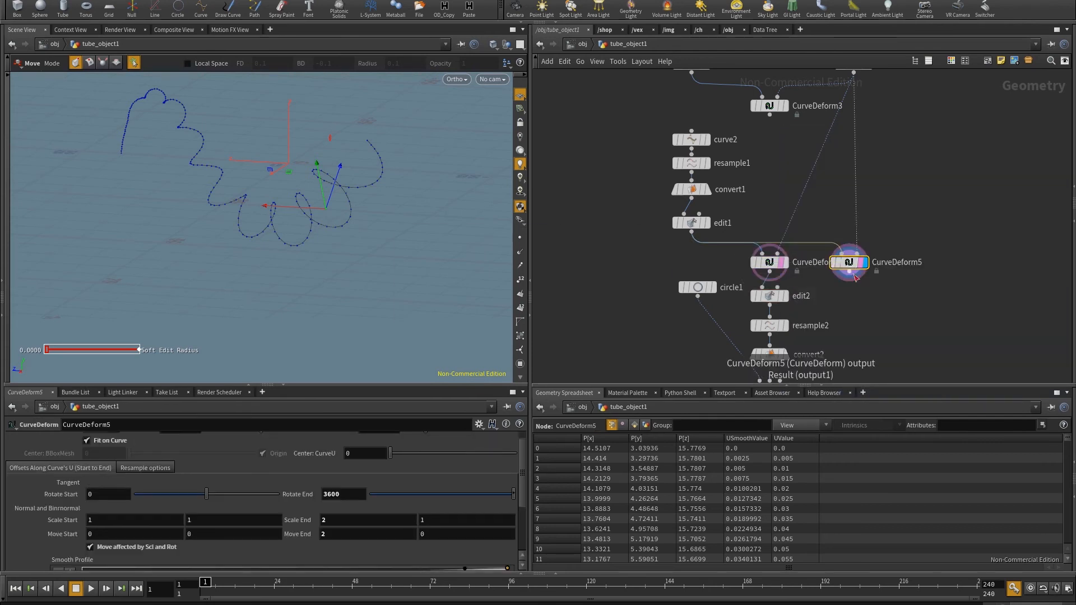
middle_click_drag(790, 145, 789, 181)
left_click_drag(691, 108, 849, 289)
left_click(867, 296)
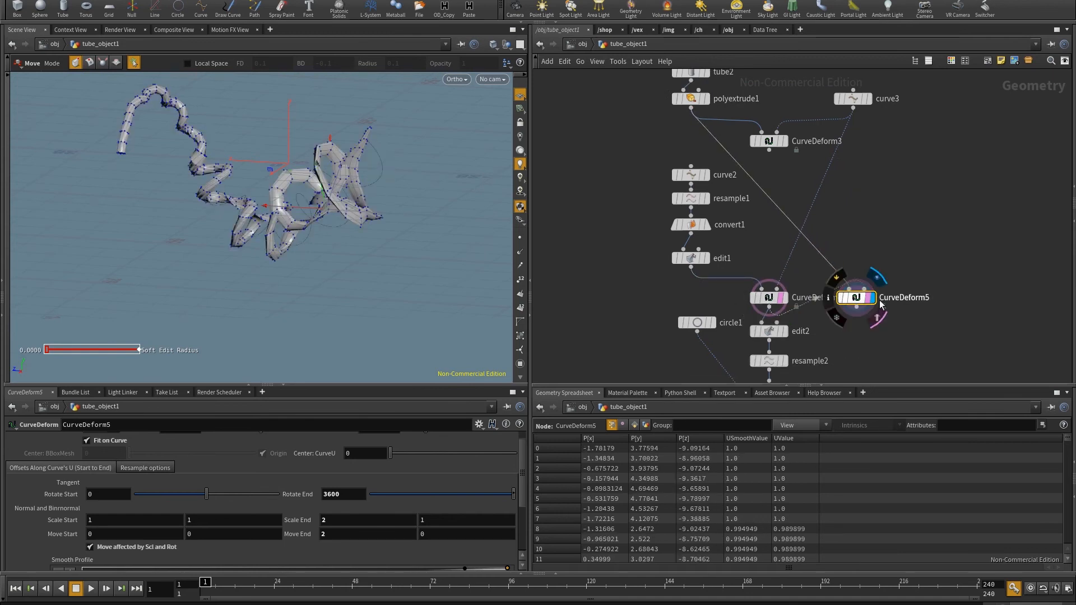
Revert CurveDeform5 to its factory defaults, enable Fit on Curve, and inspect the tube along the spiral.
left_click(478, 424)
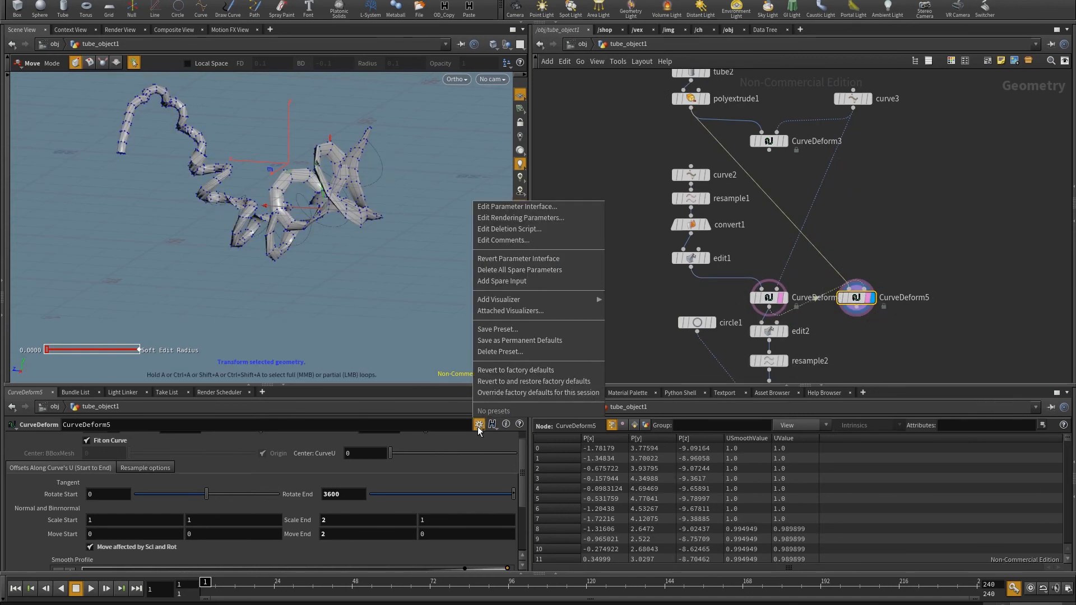
left_click(526, 370)
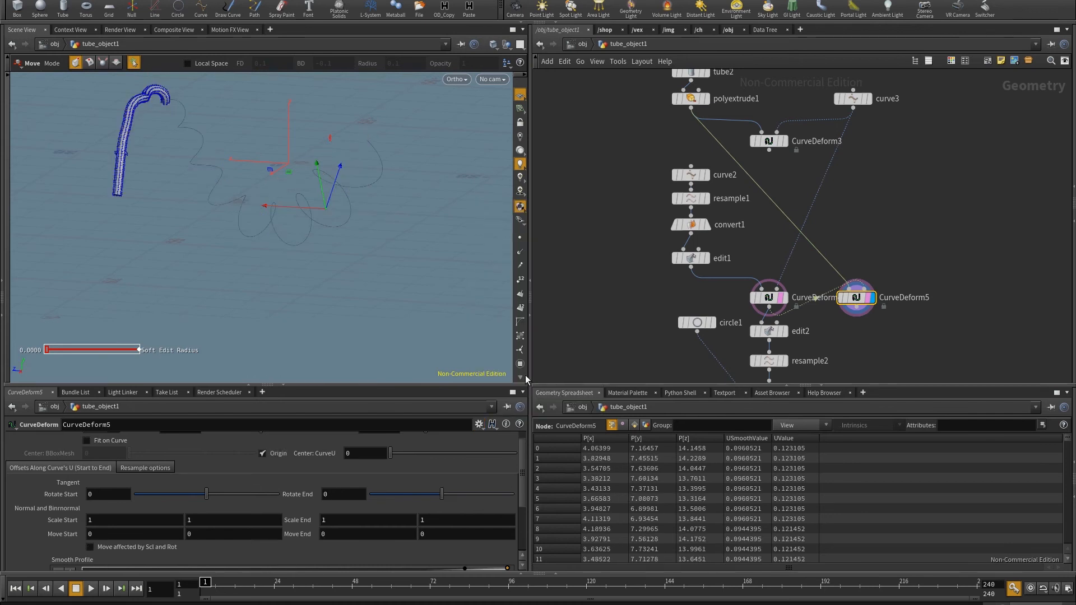
left_click(86, 440)
key("Escape")
mouse_move(396, 233)
left_mouse_down()
mouse_move(267, 260)
mouse_move(341, 215)
mouse_move(428, 212)
mouse_move(365, 236)
mouse_move(387, 238)
left_mouse_up()
mouse_move(871, 301)
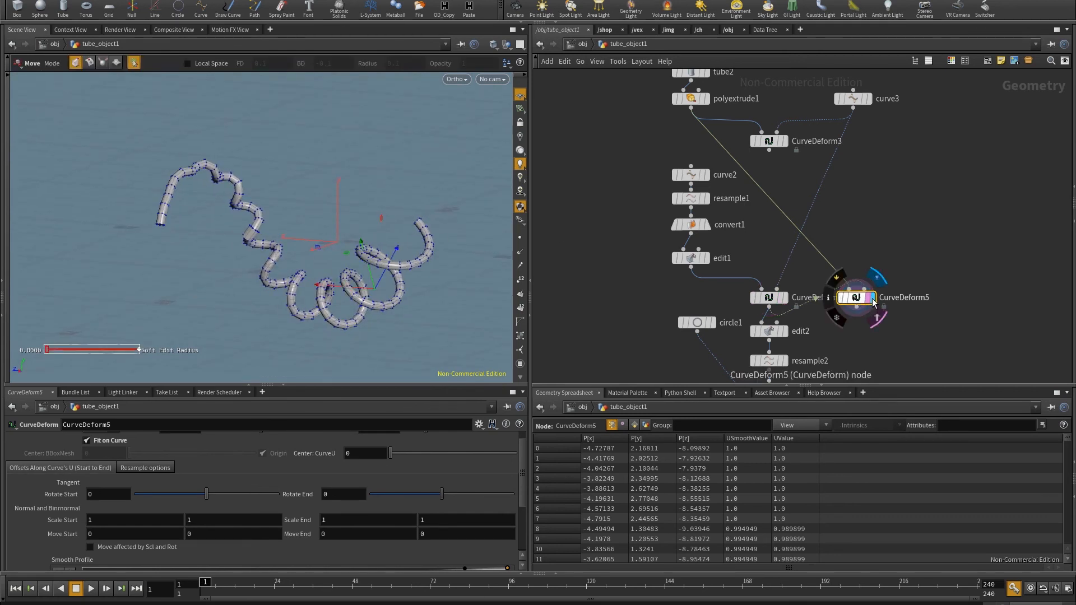
key("Escape")
left_click_drag(314, 241, 283, 249)
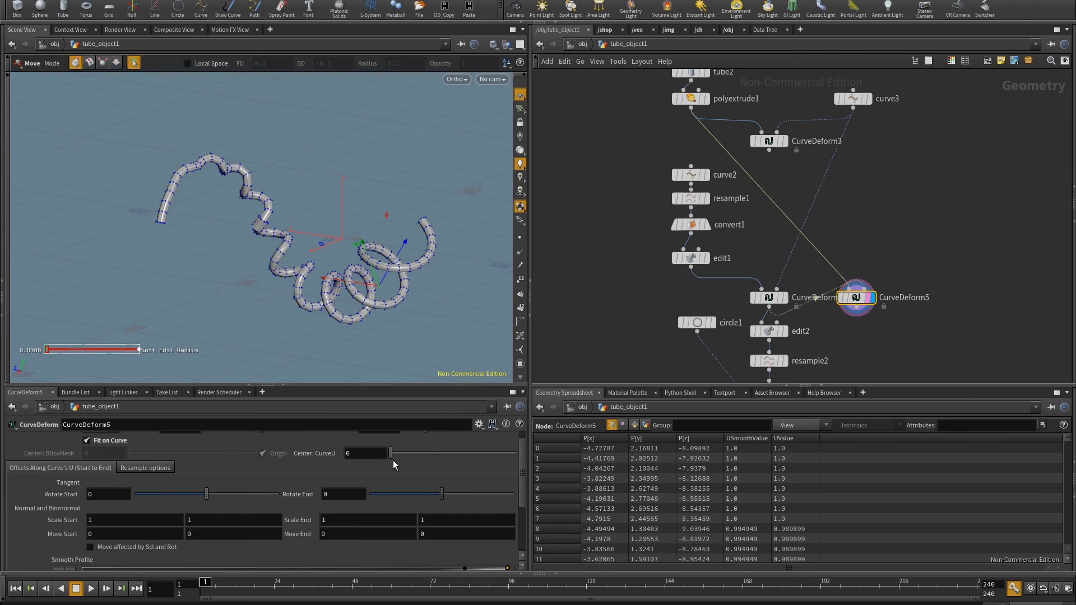
Increase the density of the tube mesh feeding CurveDeform5.
scroll(392, 460, "up", 1)
left_click_drag(432, 439, 451, 455)
middle_click_drag(903, 208, 882, 268)
type("1")
key("Return")
Add an Edit node after curve3, move the guide curve's point 2 slightly, and inspect the deformed tube.
left_click(831, 162)
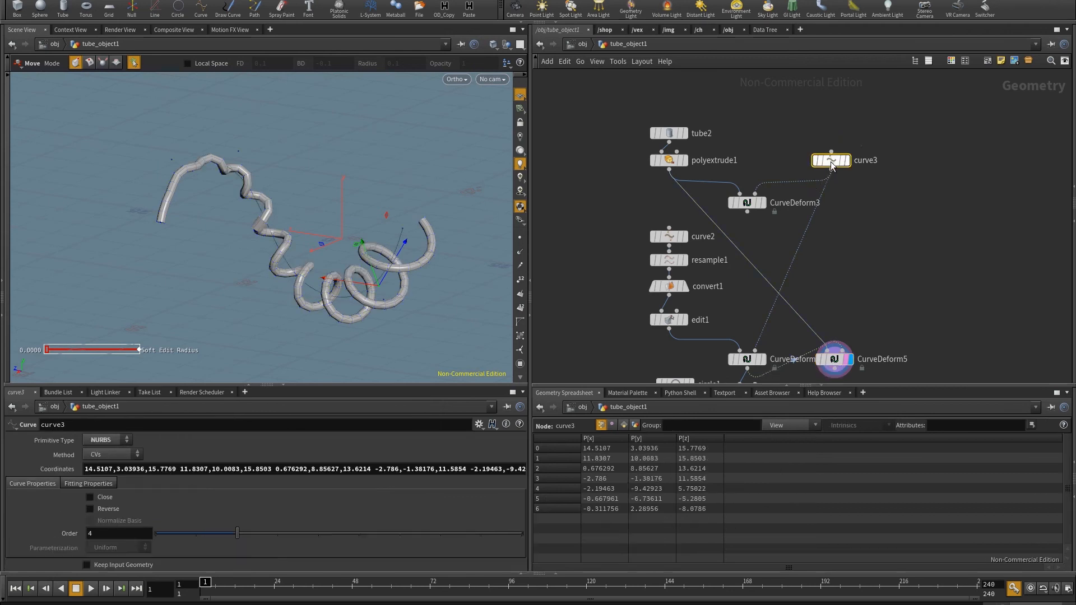
left_click(239, 151)
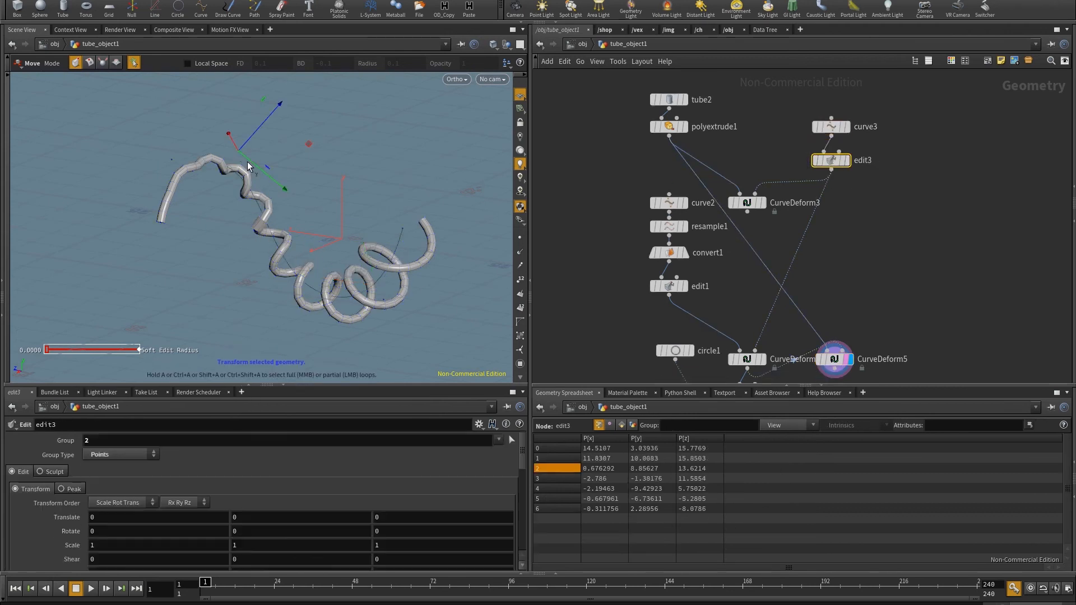
mouse_move(269, 117)
left_mouse_down()
mouse_move(305, 85)
mouse_move(252, 141)
mouse_move(267, 119)
left_mouse_up()
left_click_drag(296, 292, 375, 299, "alt")
left_click(369, 294)
left_click_drag(281, 304, 413, 286, "alt")
left_click_drag(241, 281, 414, 279, "alt")
Delete the edit2 node between CurveDeform4 and resample2.
middle_click_drag(832, 299, 847, 144)
scroll(795, 227, "up", 2)
scroll(794, 227, "down", 1)
left_click(756, 237)
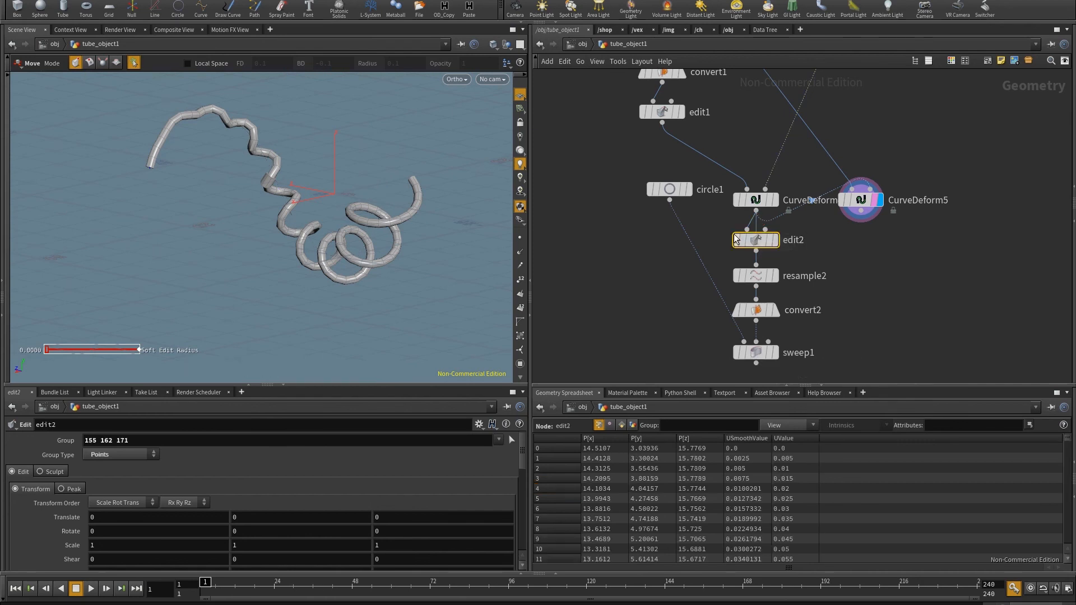
key("Delete")
Display sweep1's tube and inspect it from several angles.
left_click(775, 352)
left_click(281, 301)
left_click_drag(282, 302, 191, 303, "alt")
left_click(775, 352)
left_click_drag(389, 318, 373, 247)
Review CurveDeform4's offset and Smooth Profile parameters and open its node information.
left_click(756, 200)
scroll(200, 481, "down", 5)
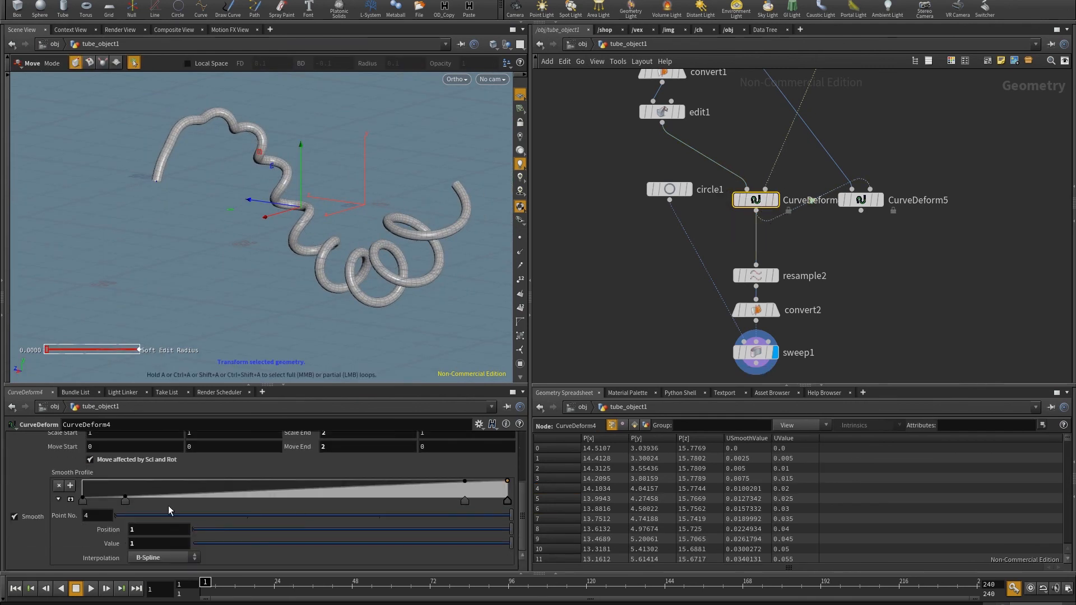
scroll(201, 481, "down", 3)
scroll(104, 481, "up", 5)
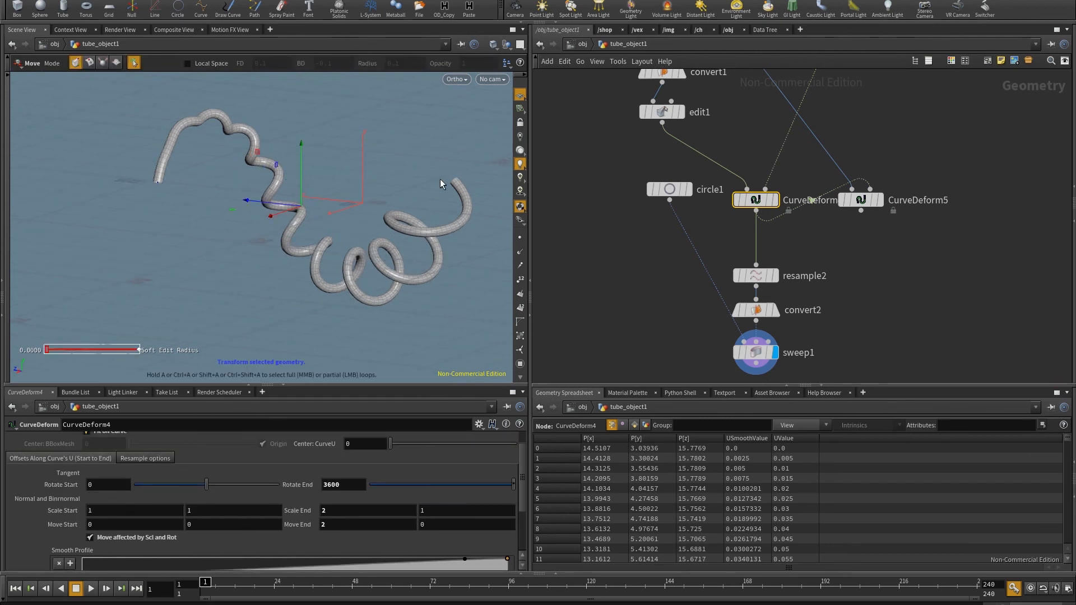
middle_click(757, 201)
Reshape CurveDeform4's Smooth Profile ramp so the spiral offset drops off at the ends of the curve.
left_click_drag(525, 492, 521, 534)
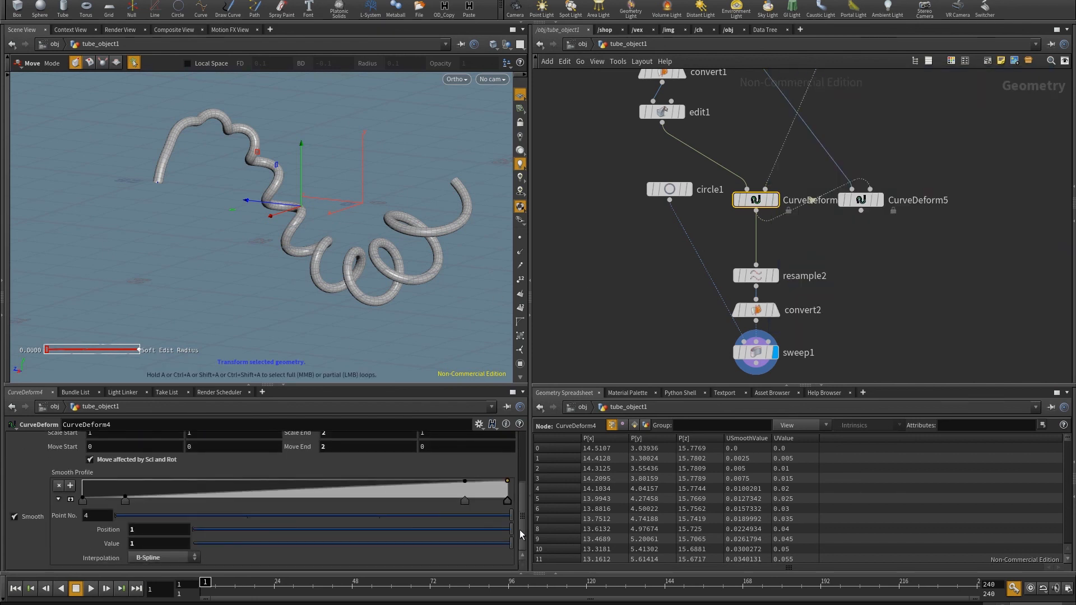
mouse_move(127, 501)
left_mouse_down()
mouse_move(264, 509)
mouse_move(233, 523)
mouse_move(258, 504)
mouse_move(239, 493)
mouse_move(210, 503)
mouse_move(269, 501)
left_mouse_up()
key("ctrl+z")
mouse_move(465, 501)
left_mouse_down()
mouse_move(217, 506)
mouse_move(430, 514)
mouse_move(291, 493)
mouse_move(325, 483)
mouse_move(265, 488)
mouse_move(387, 491)
mouse_move(333, 493)
mouse_move(355, 501)
mouse_move(520, 480)
mouse_move(520, 455)
left_mouse_up()
Check resample2's settings and try a Maximum Length of 1 and of 5 in CurveDeform4's resample options.
left_click(141, 482)
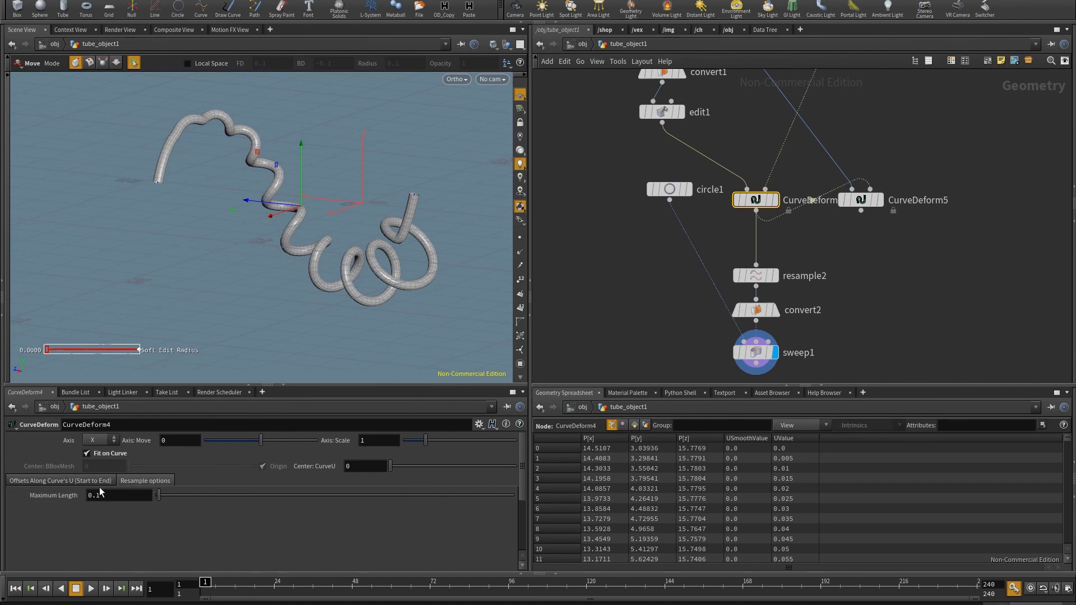
left_click(755, 275)
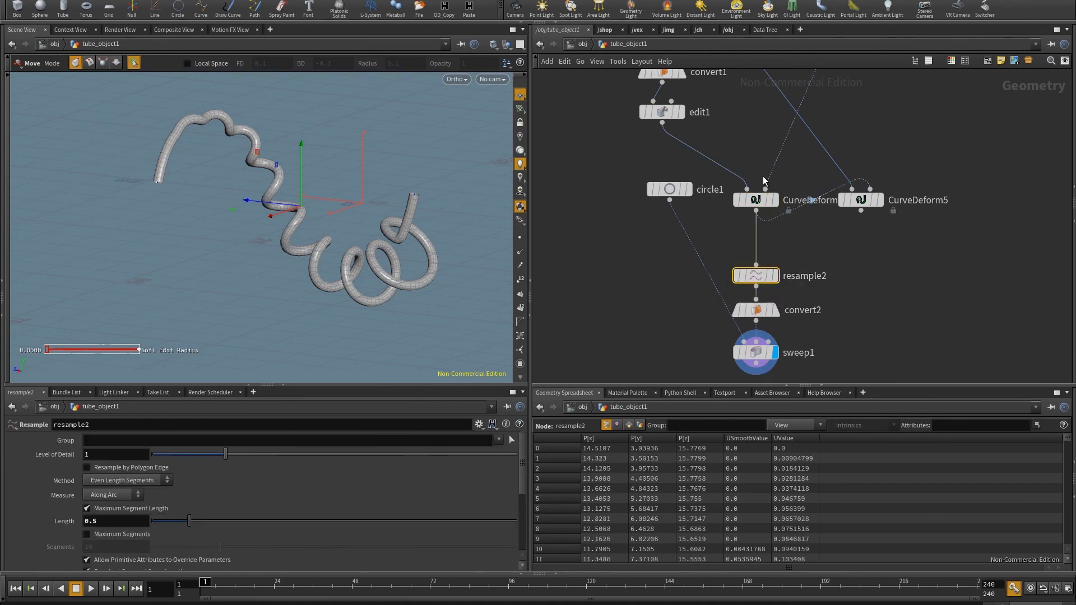
left_click(756, 203)
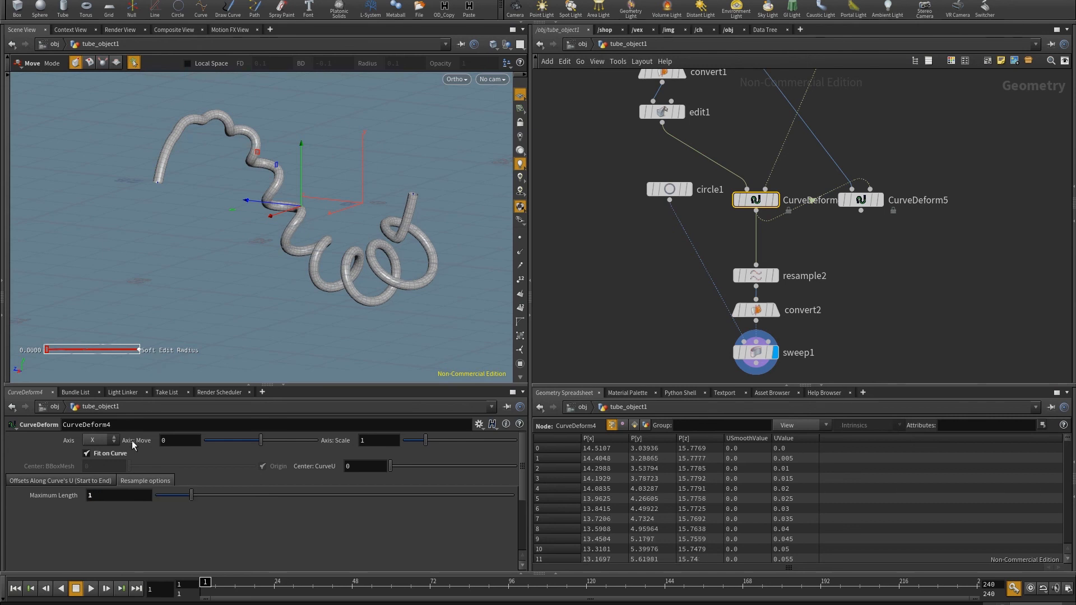
type("10")
key("Return")
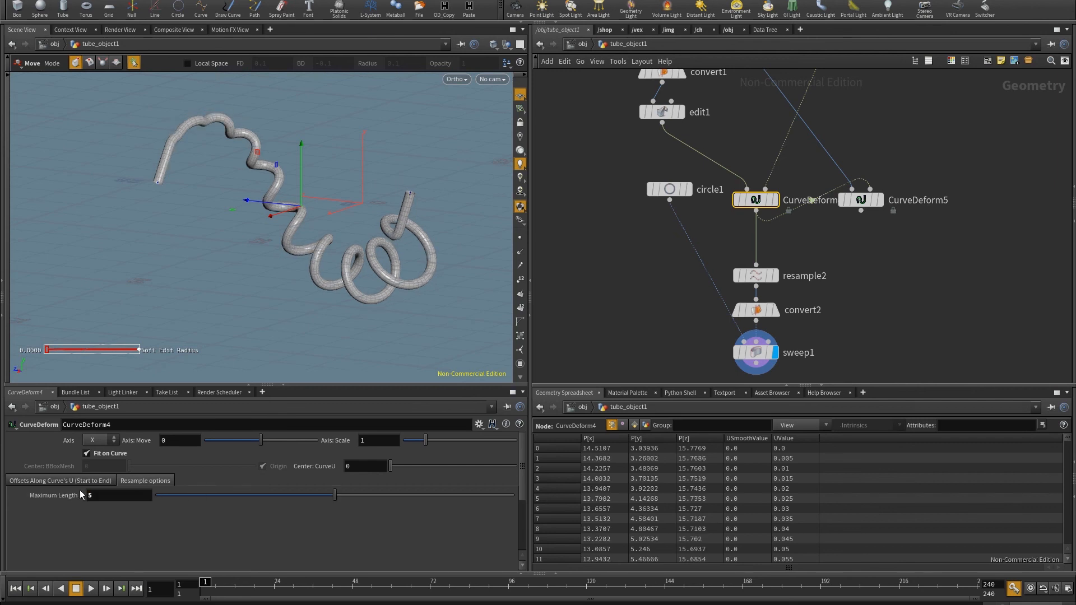
Try a Maximum Length of 10 and of .01 for CurveDeform4's resampling.
type("0")
key("Return")
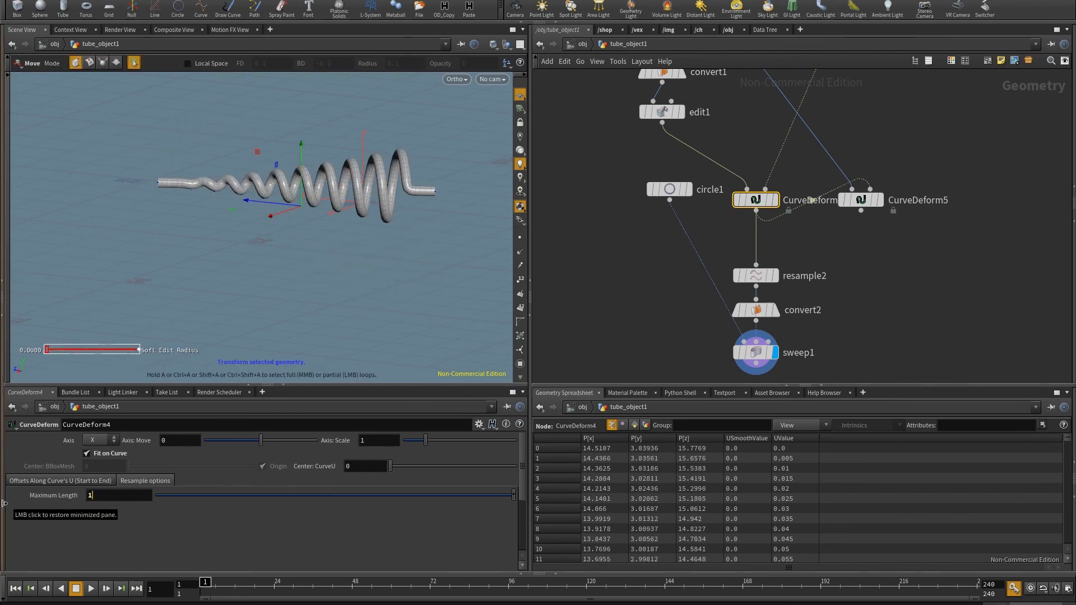
type("0")
key("Return")
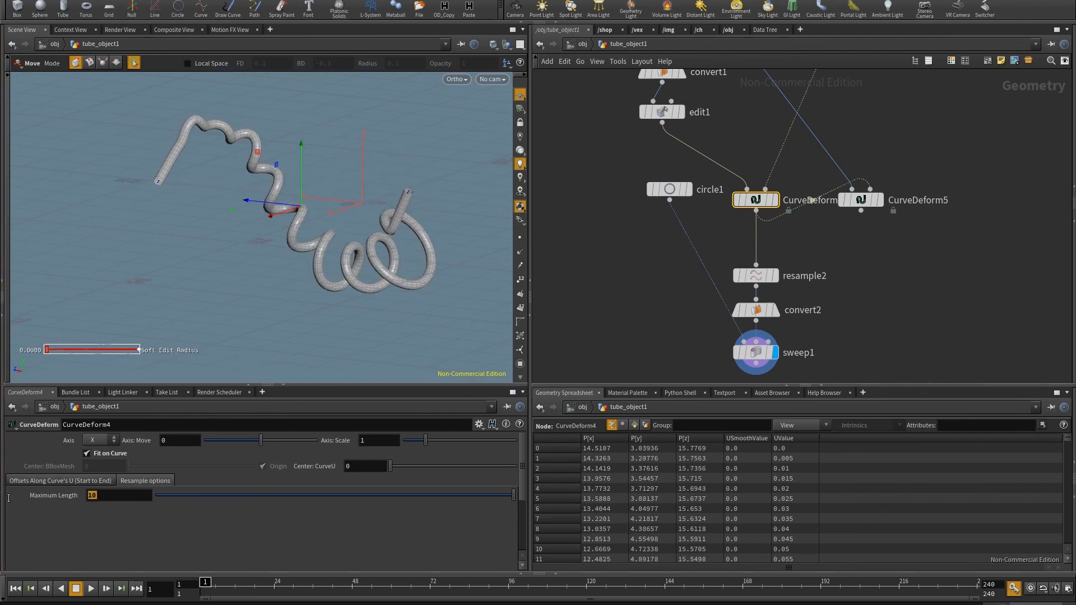
key("Return")
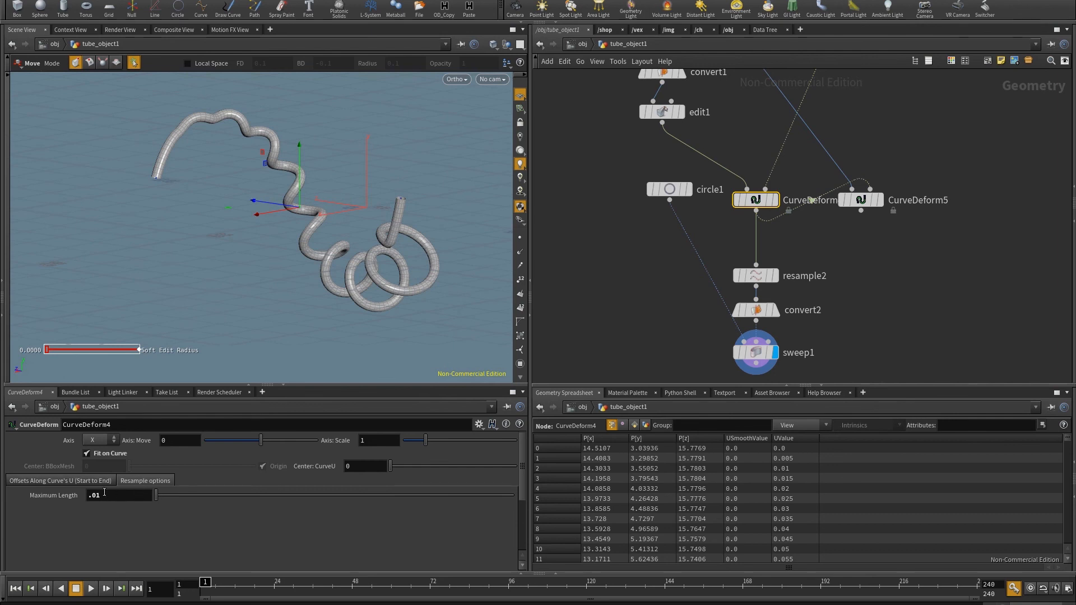
Set CurveDeform4's Maximum Length to .1 and inspect the swept spiral tube from several angles.
type(".1")
key("Return")
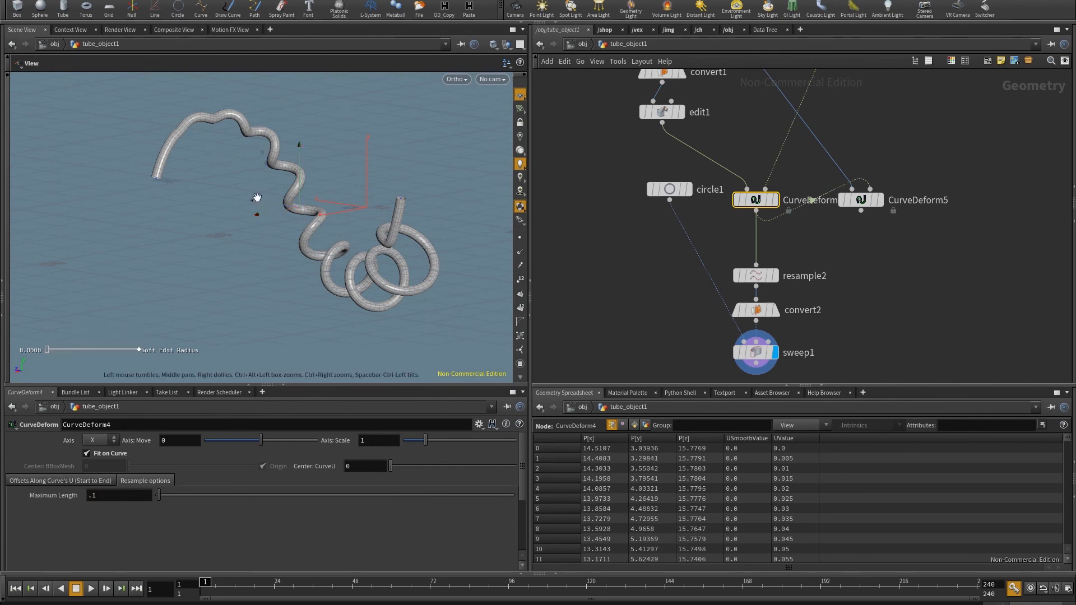
left_click_drag(257, 200, 275, 217, "alt")
left_click_drag(336, 291, 403, 314, "alt")
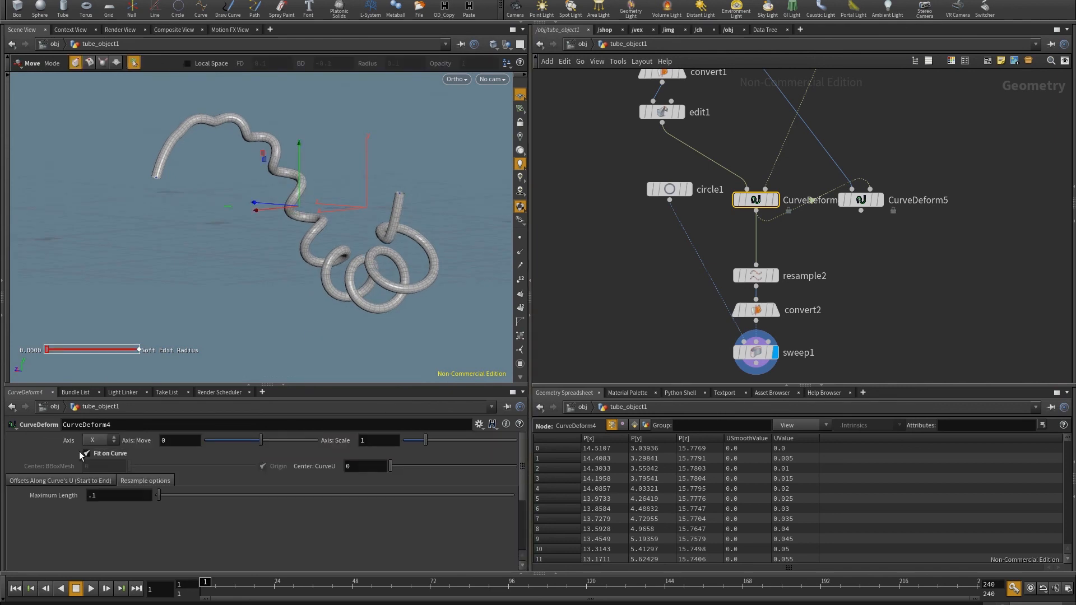
key("space")
left_click_drag(331, 221, 272, 280)
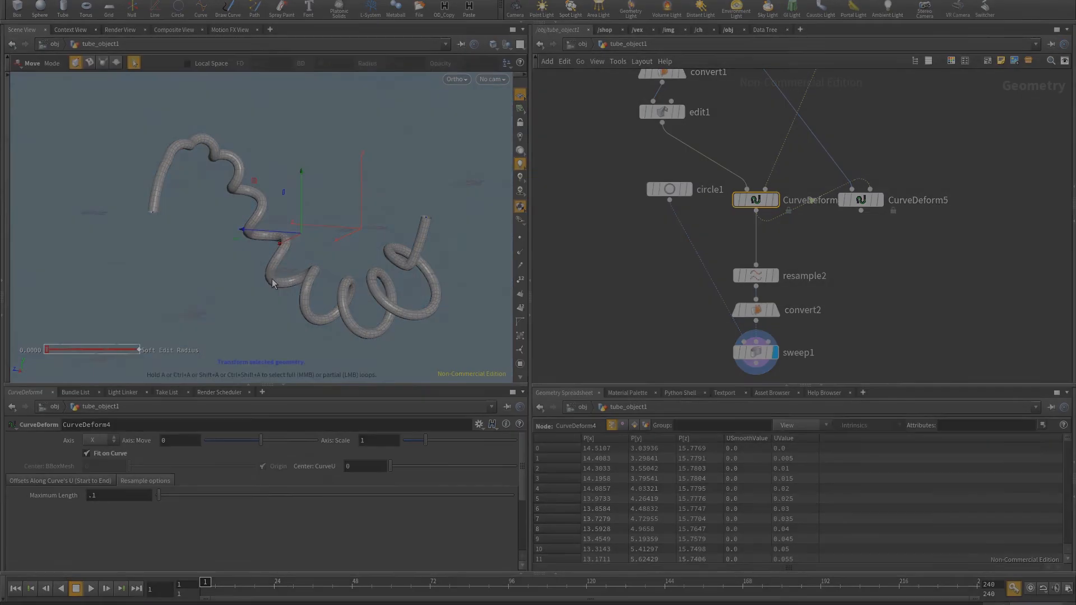